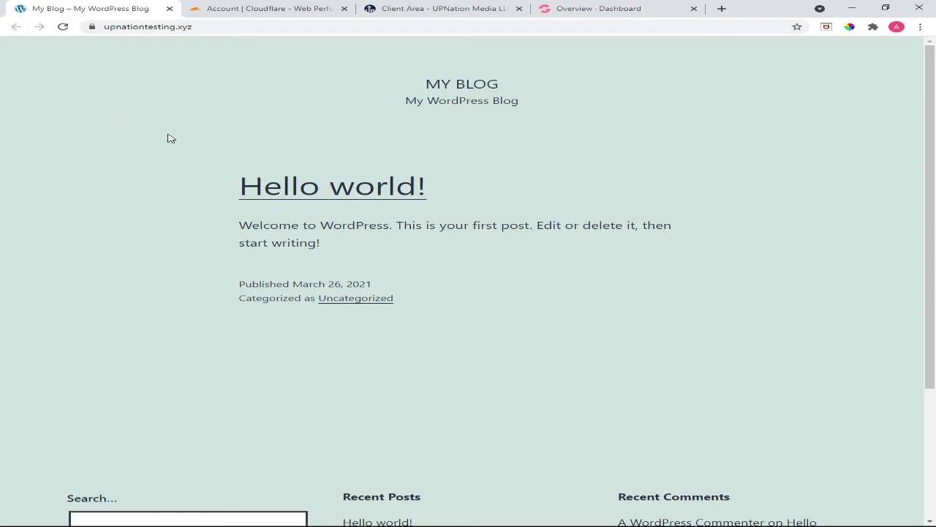
Switch to the Cloudflare dashboard and add the site upnationtesting.xyz to the account
click(244, 10)
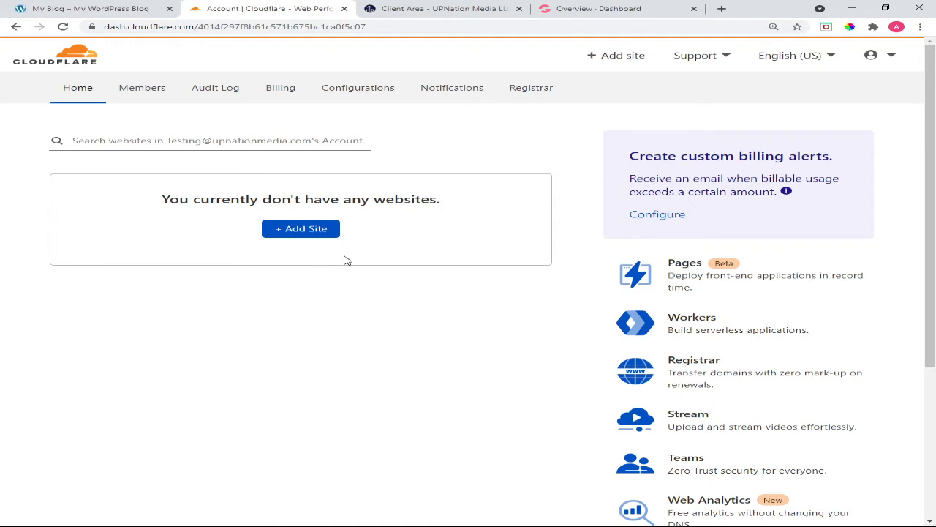
click(313, 232)
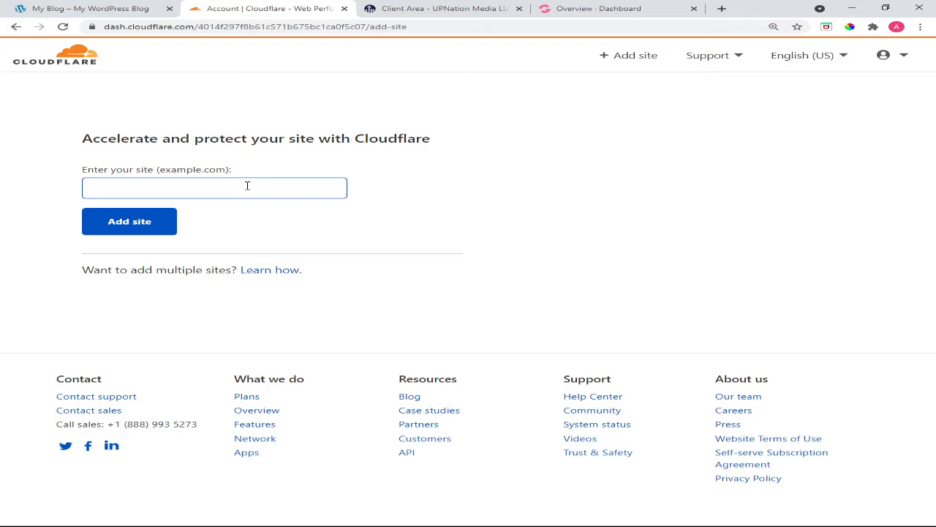
text(upnationtesting.xyz)
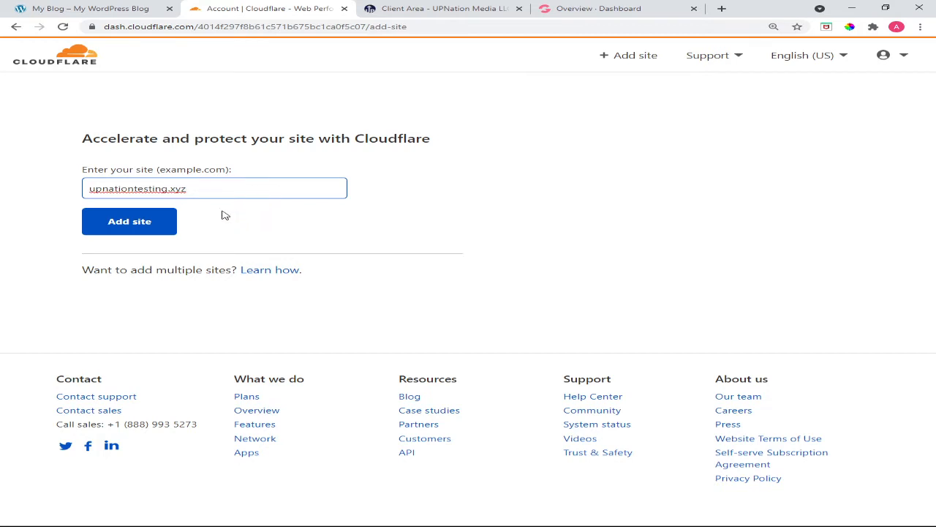
click(167, 221)
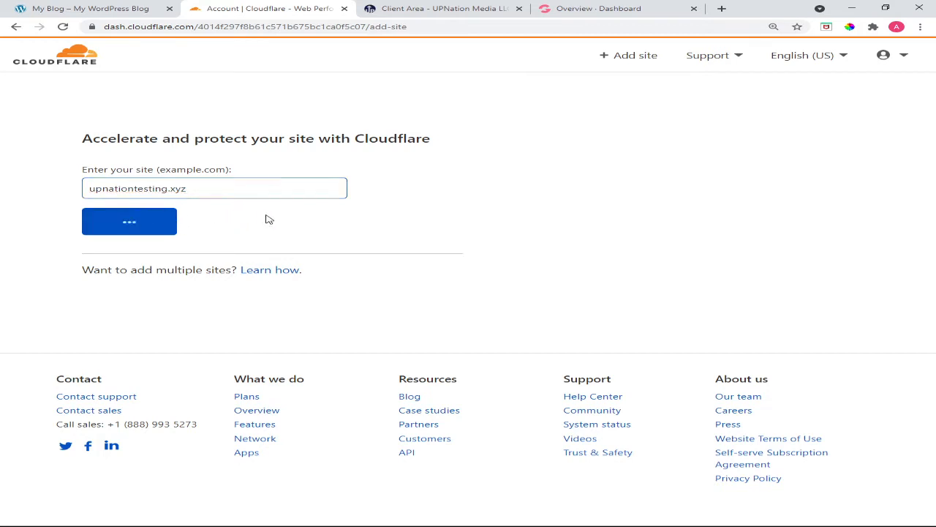
Choose the Free $0 plan for upnationtesting.xyz and continue the site setup
scroll(265, 221, down, 4)
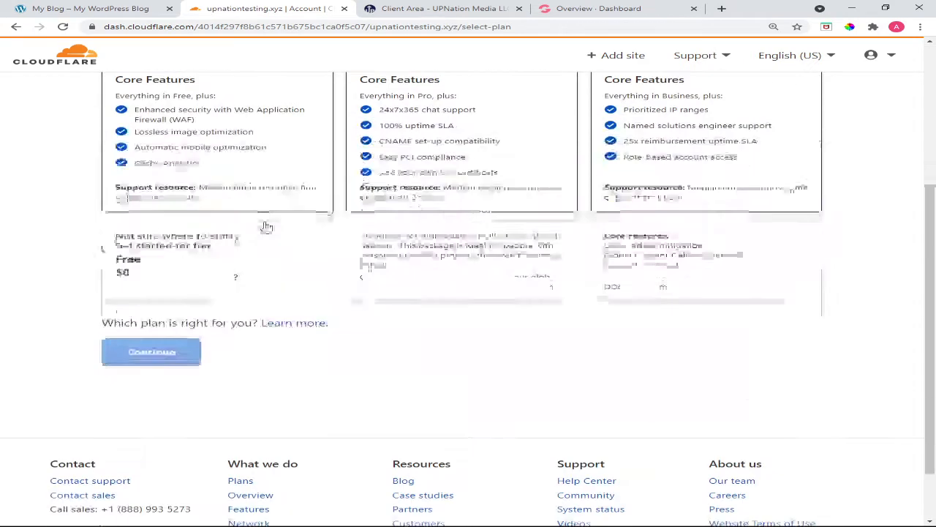
click(250, 265)
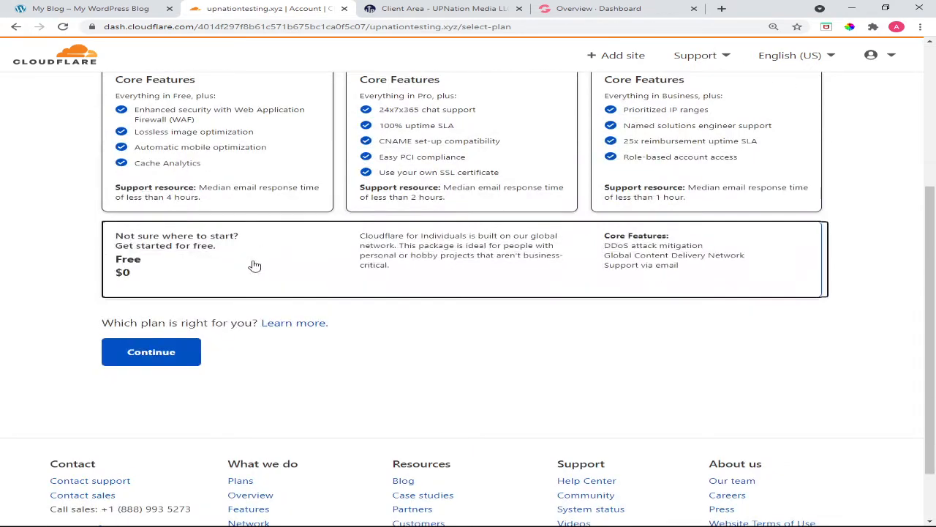
click(175, 351)
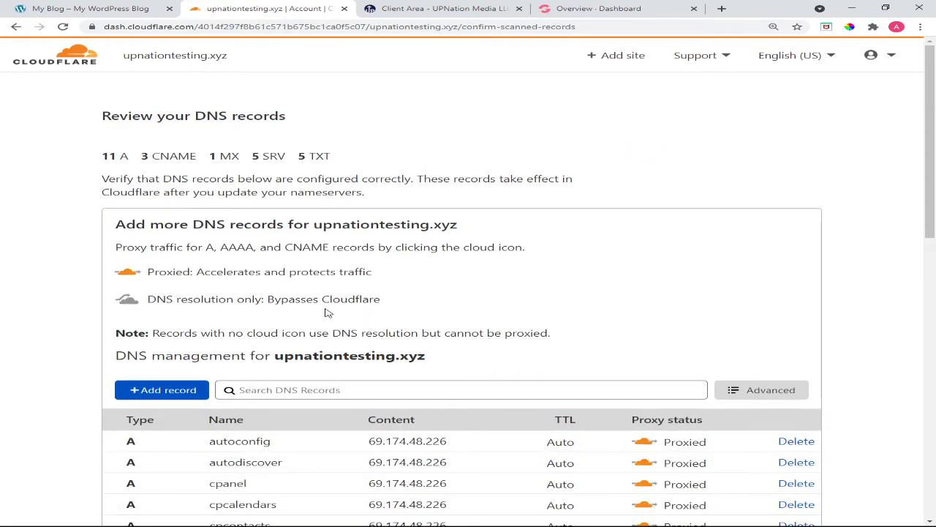
Review the scanned DNS records for upnationtesting.xyz and accept them as they are
scroll(424, 271, down, 2)
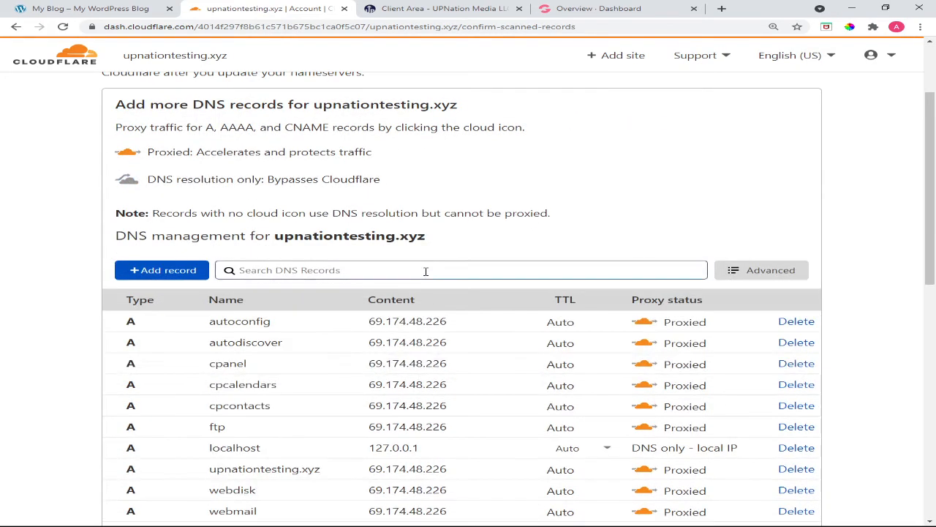
scroll(426, 271, down, 6)
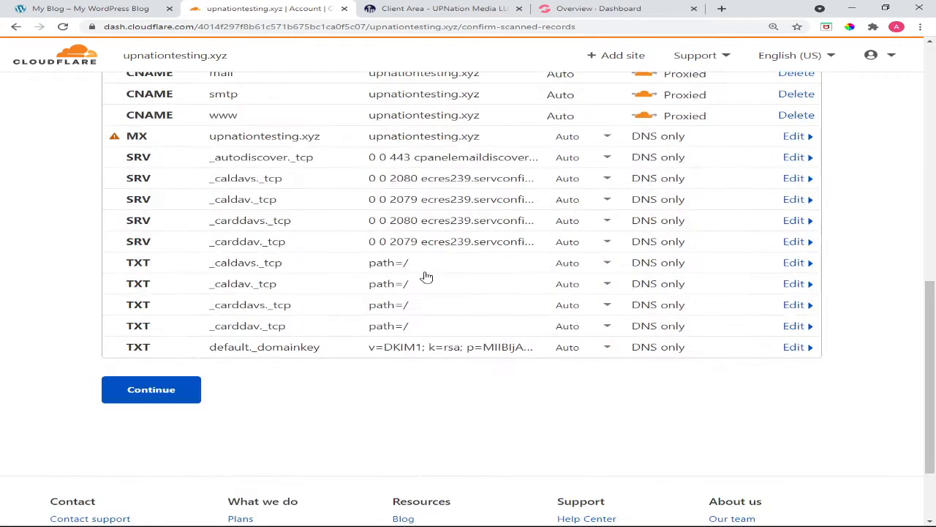
scroll(427, 277, down, 2)
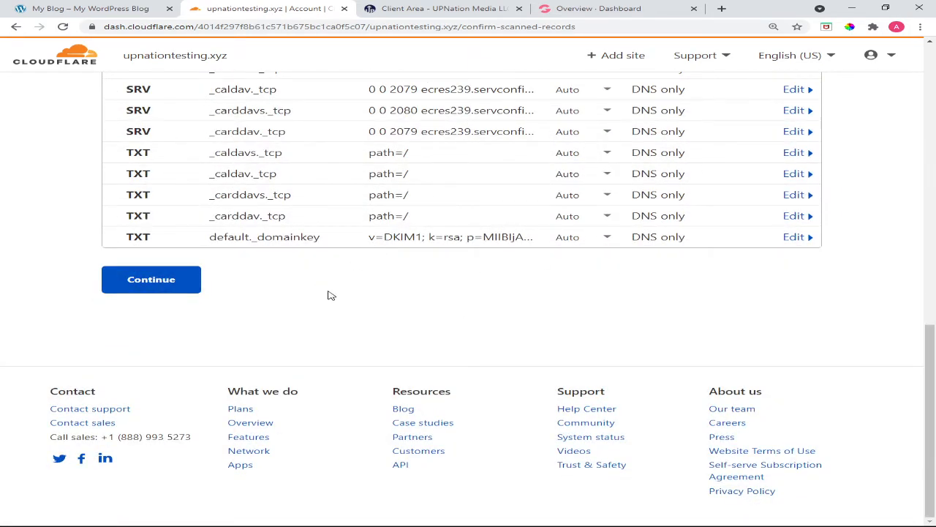
click(150, 284)
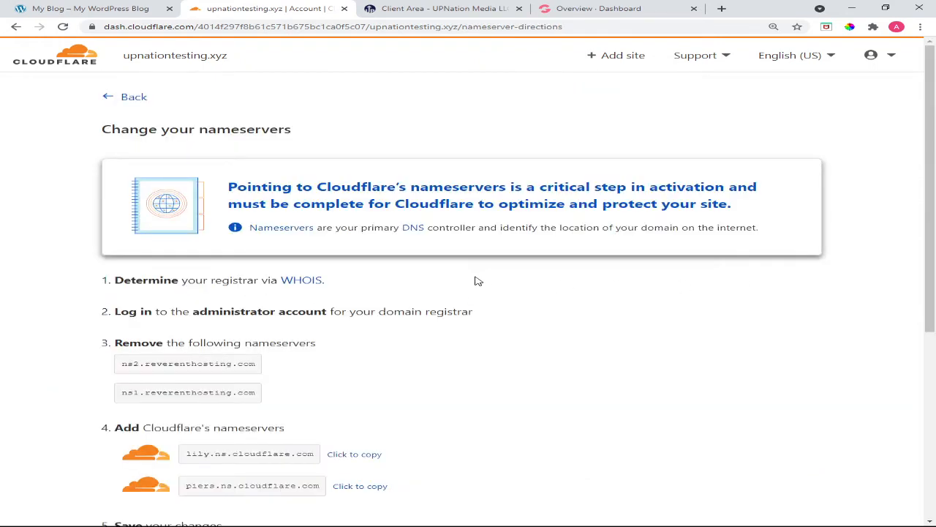
Submit the nameserver instructions for checking and postpone the Quick Start Guide
scroll(479, 282, down, 2)
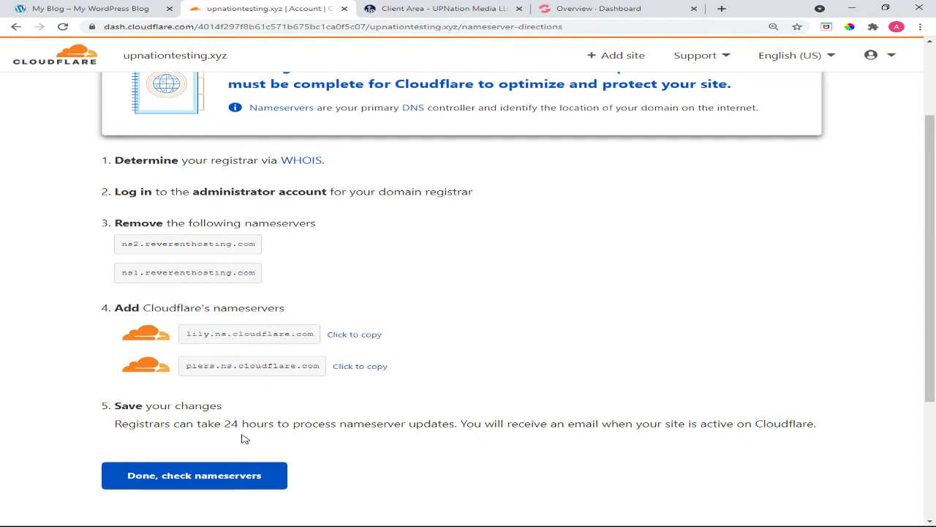
click(249, 479)
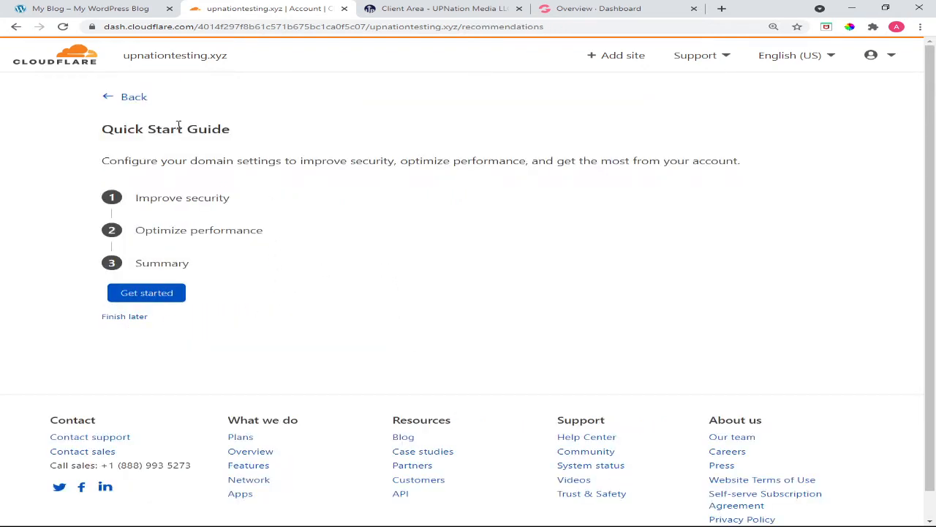
click(128, 319)
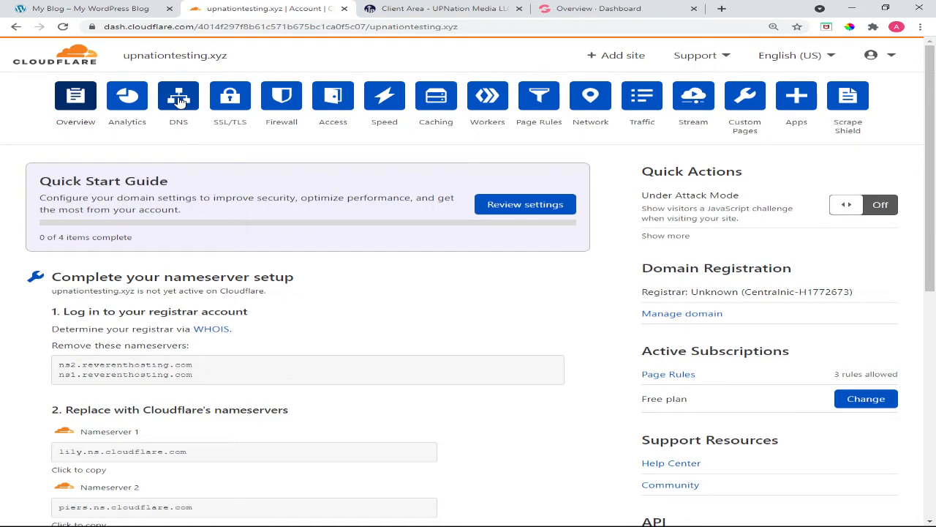
In the DNS management of upnationtesting.xyz, start a new CNAME record with the name test123
click(179, 101)
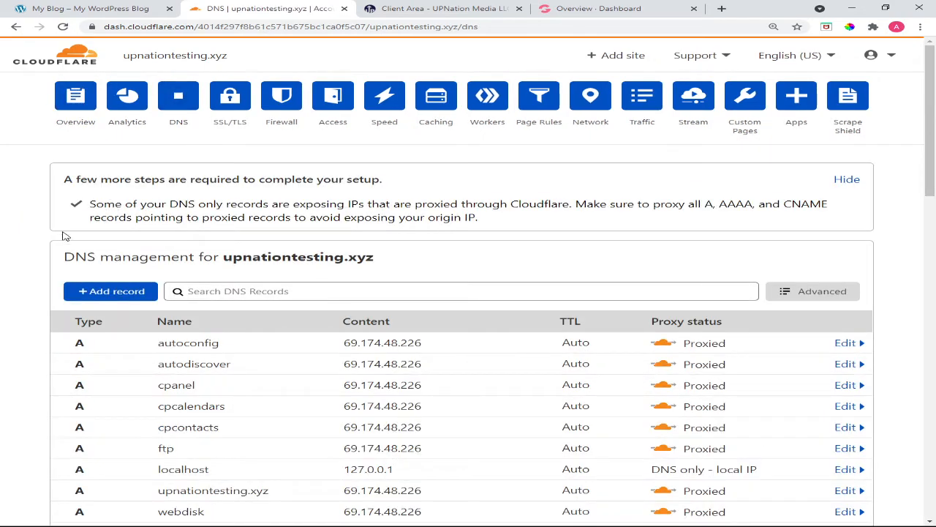
scroll(202, 356, down, 3)
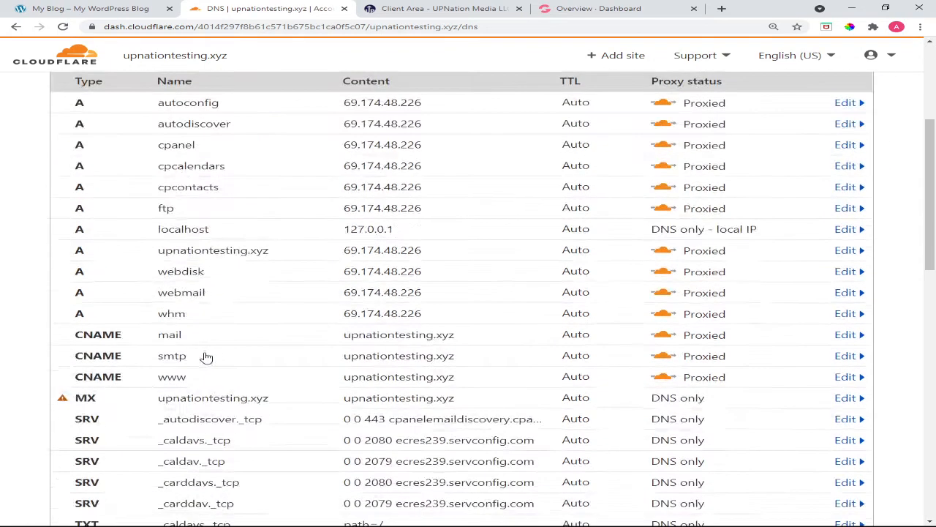
scroll(206, 357, down, 2)
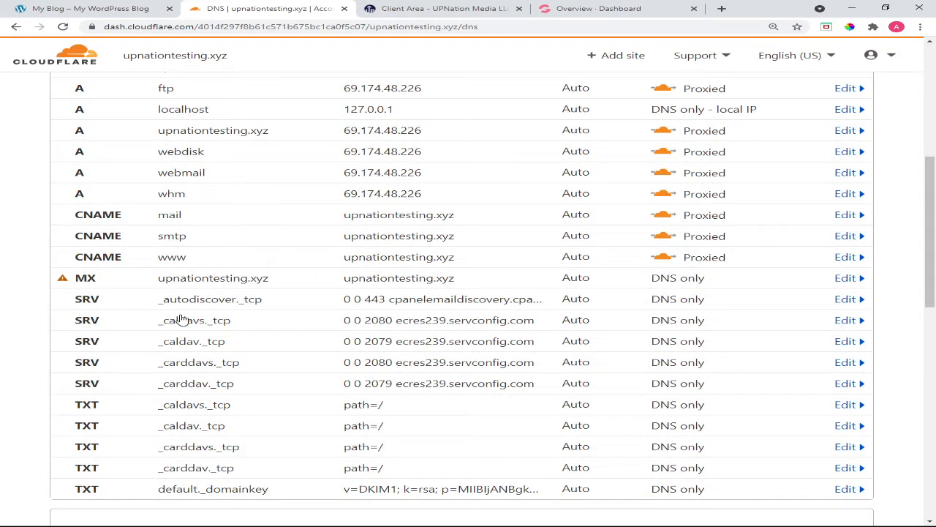
scroll(183, 320, down, 2)
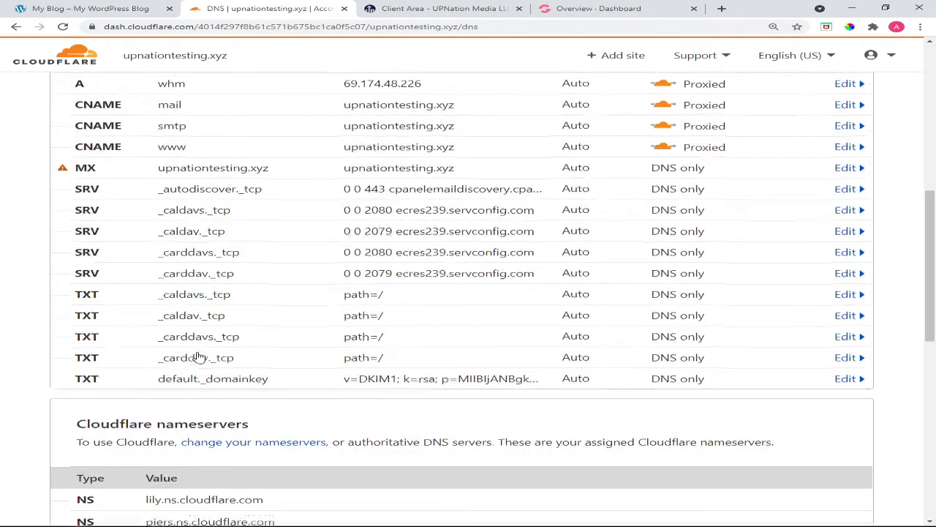
scroll(198, 357, up, 8)
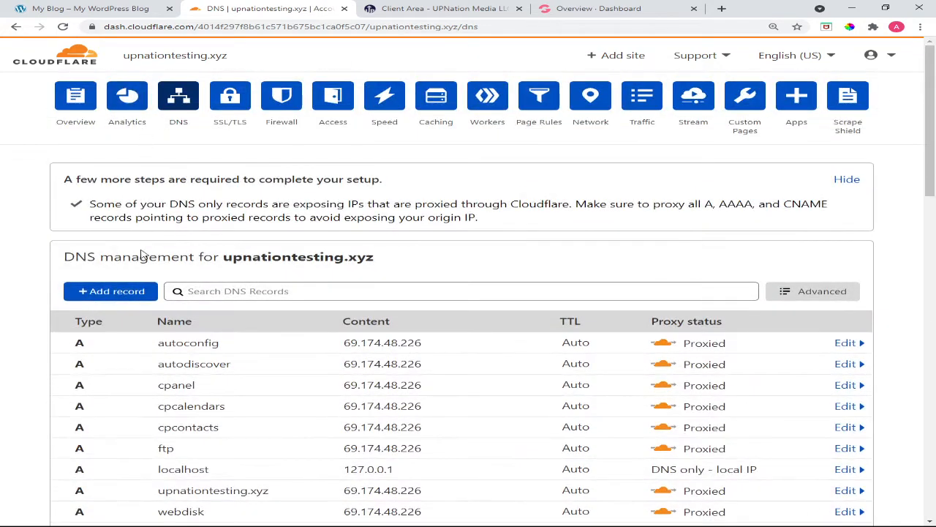
click(121, 299)
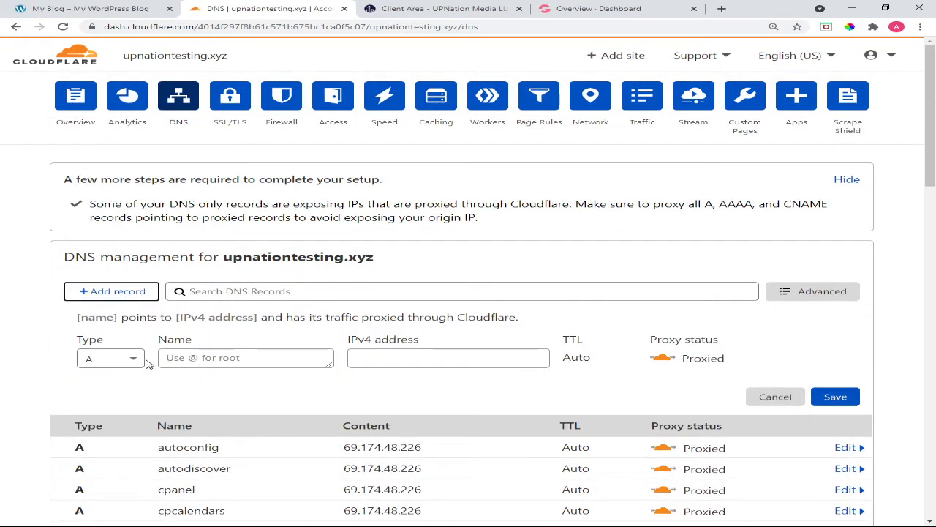
click(137, 360)
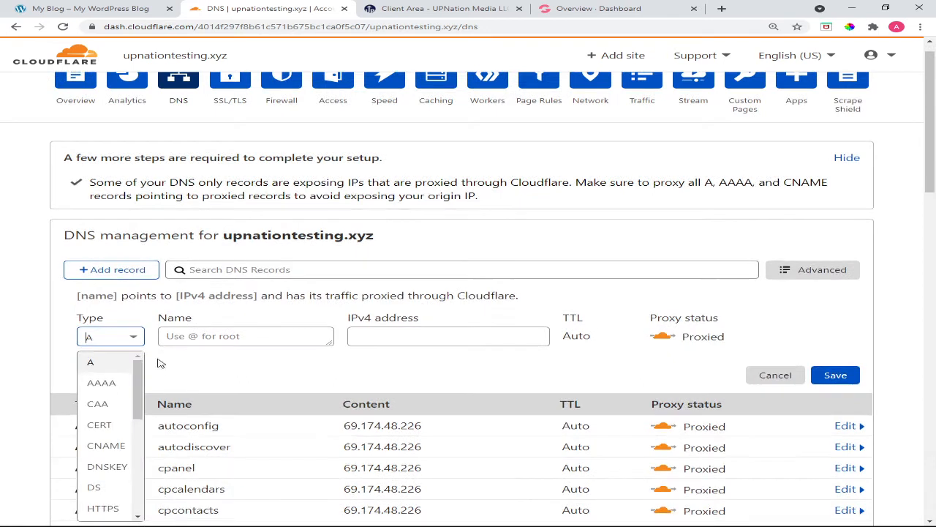
click(108, 446)
click(210, 335)
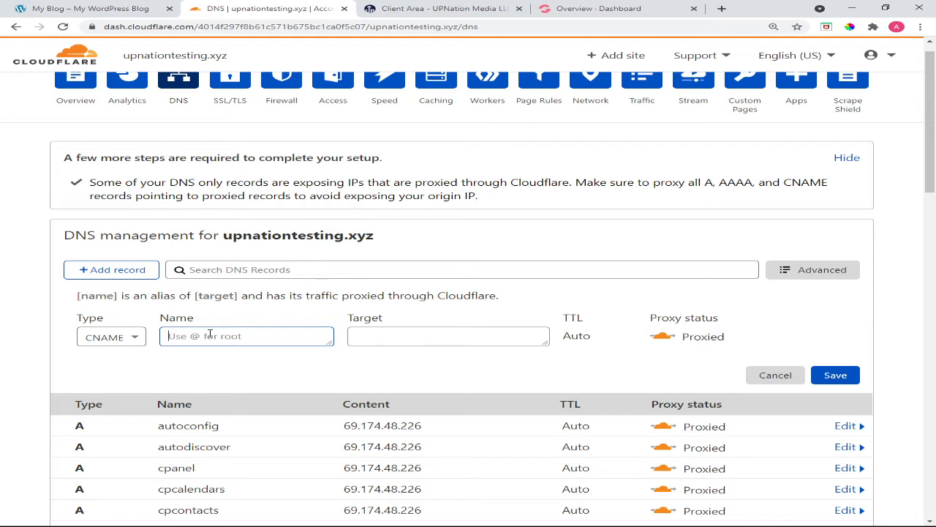
text(tes)
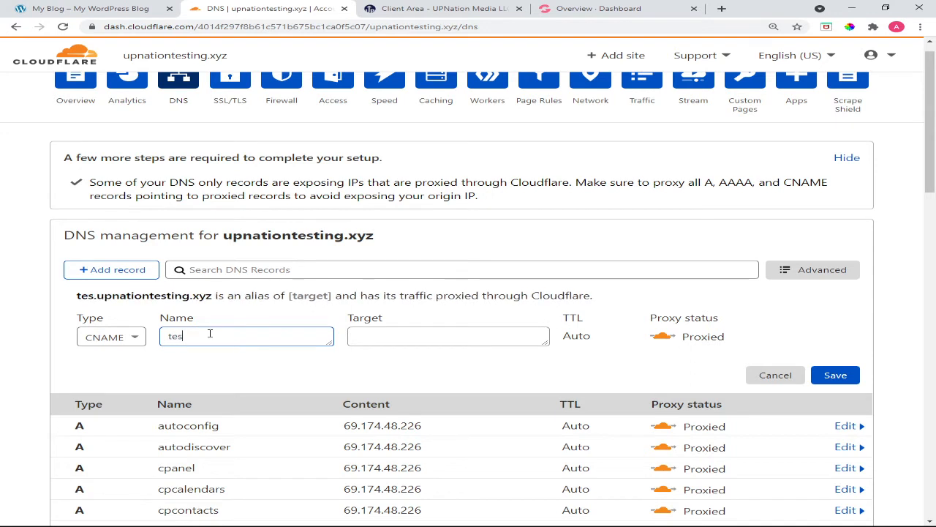
text(t123)
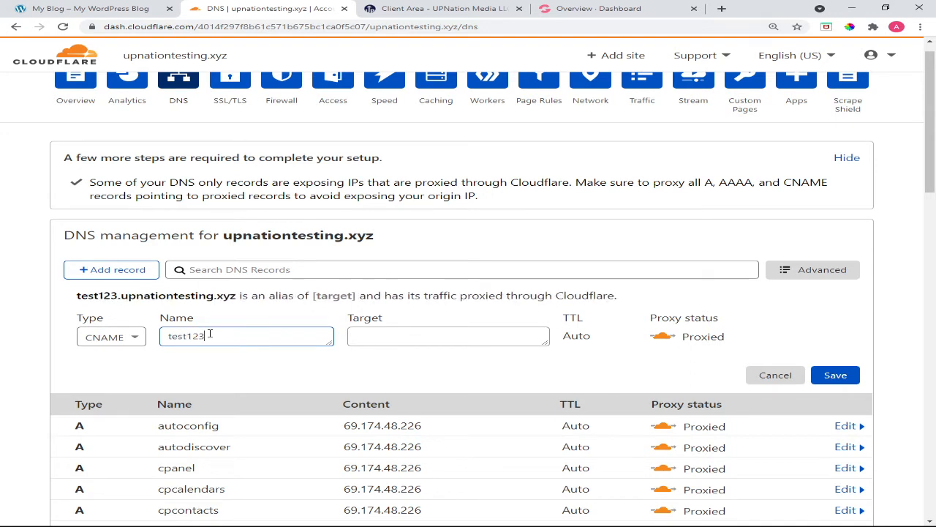
Set the CNAME record's target to host10.groovepages.com and save the record
click(394, 339)
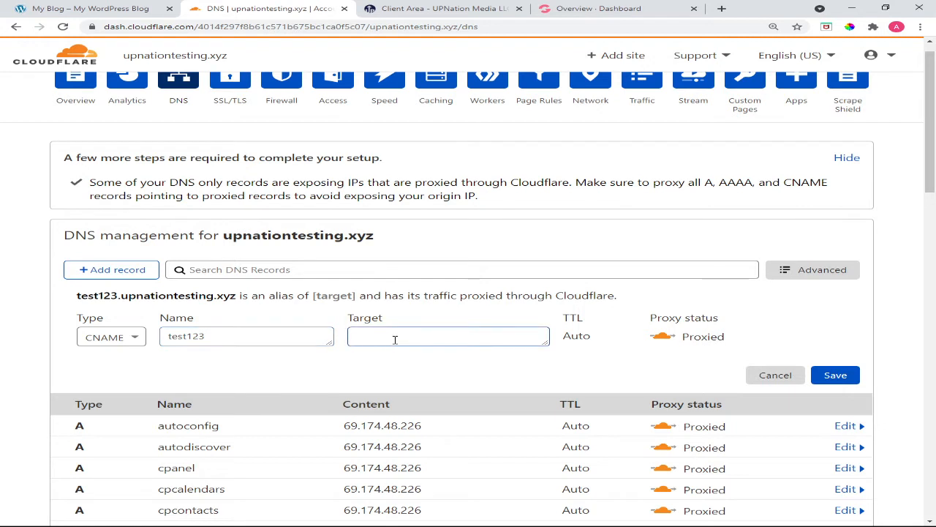
text(host)
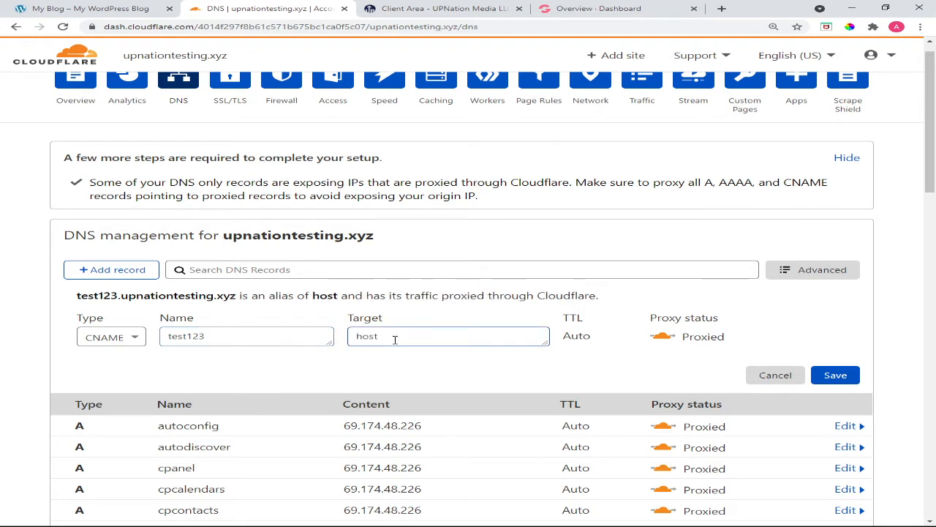
text(10)
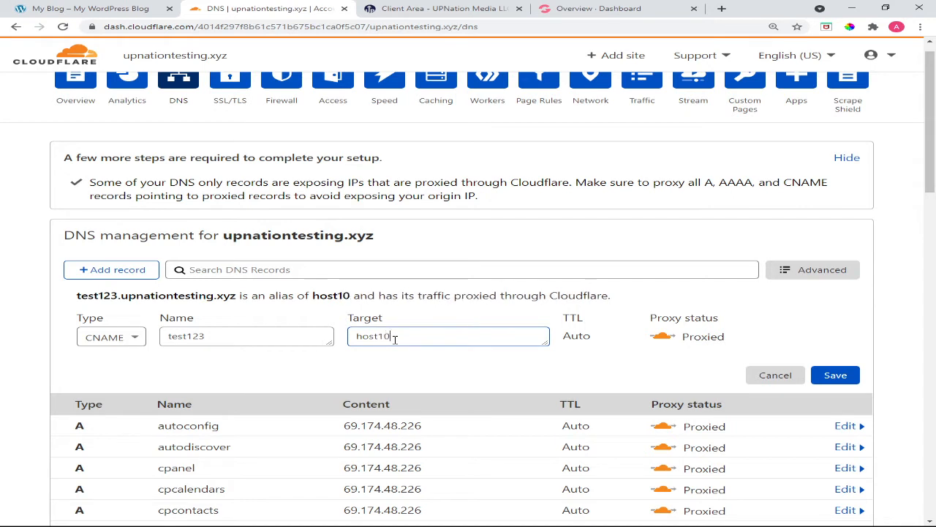
text(.)
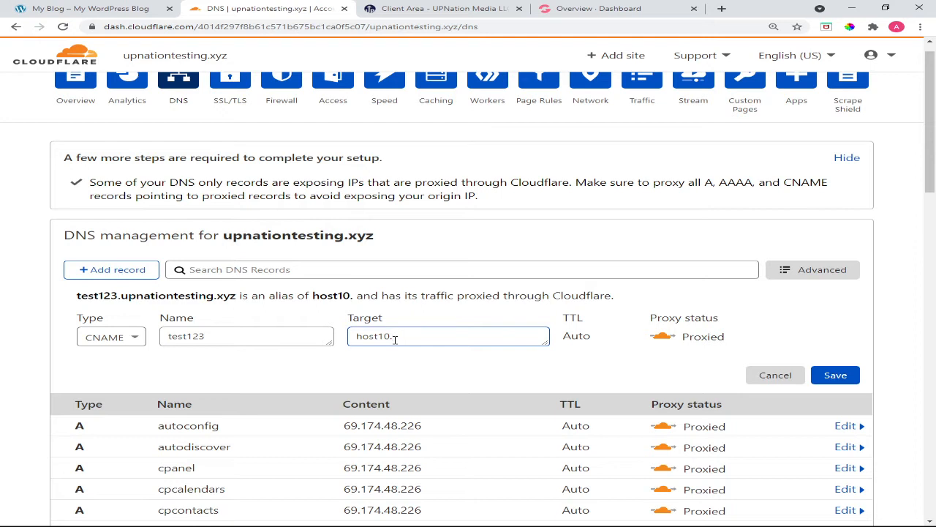
text(gro)
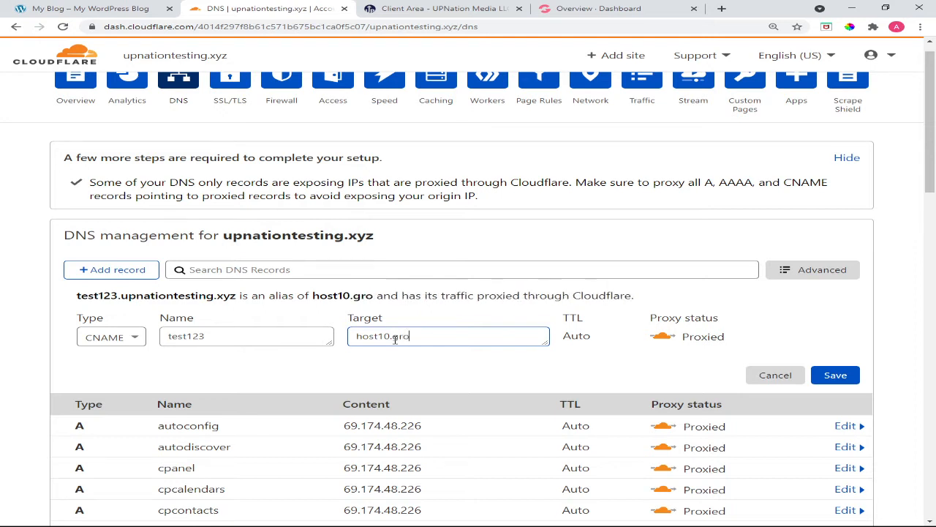
text(oveprages.com)
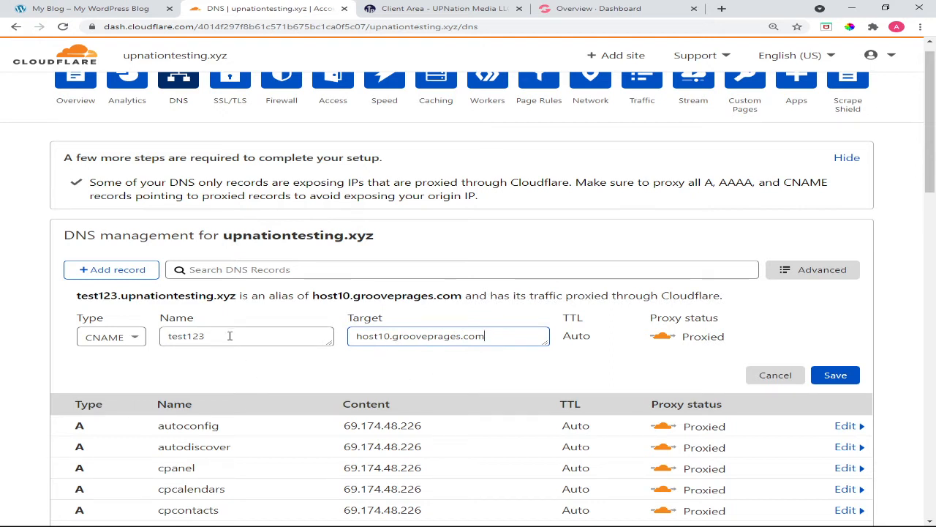
click(441, 337)
key(BackSpace)
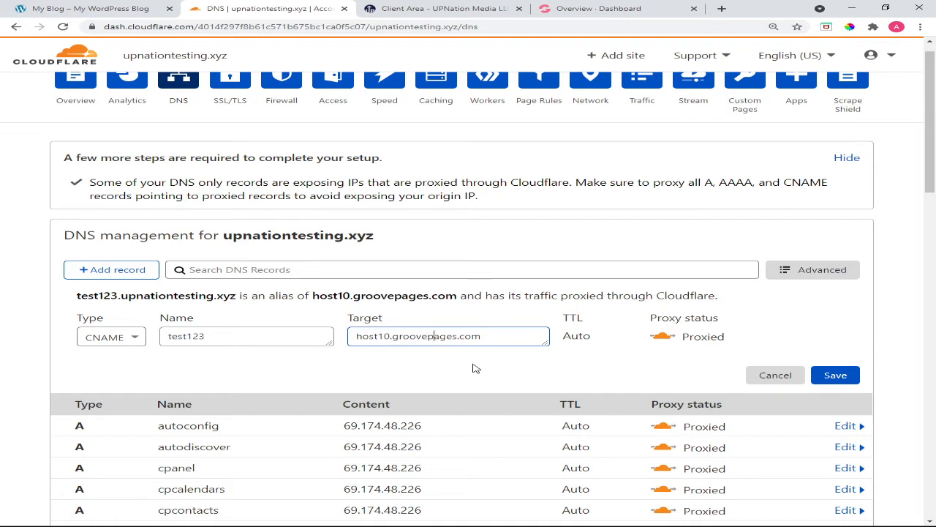
click(845, 377)
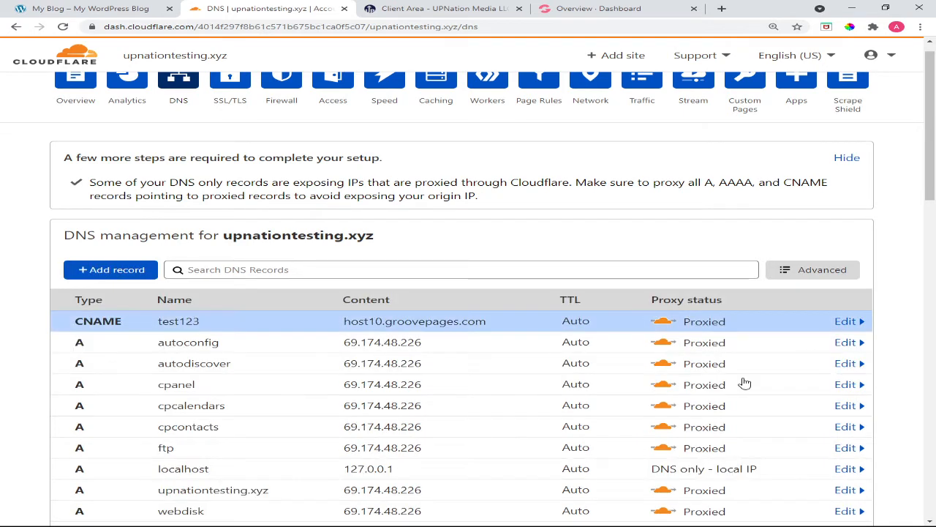
scroll(337, 402, up, 1)
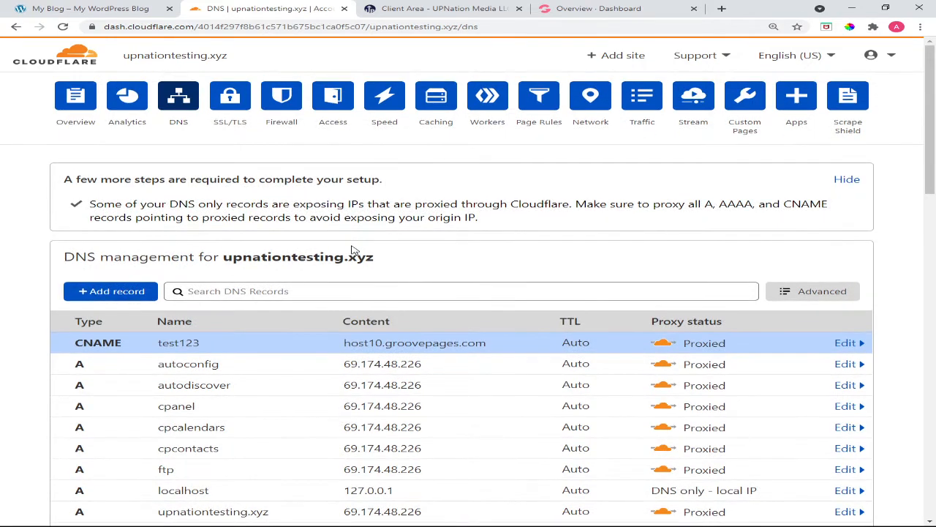
Check the SSL/TLS encryption mode for upnationtesting.xyz and turn on Always Use HTTPS in its edge certificate settings
click(240, 106)
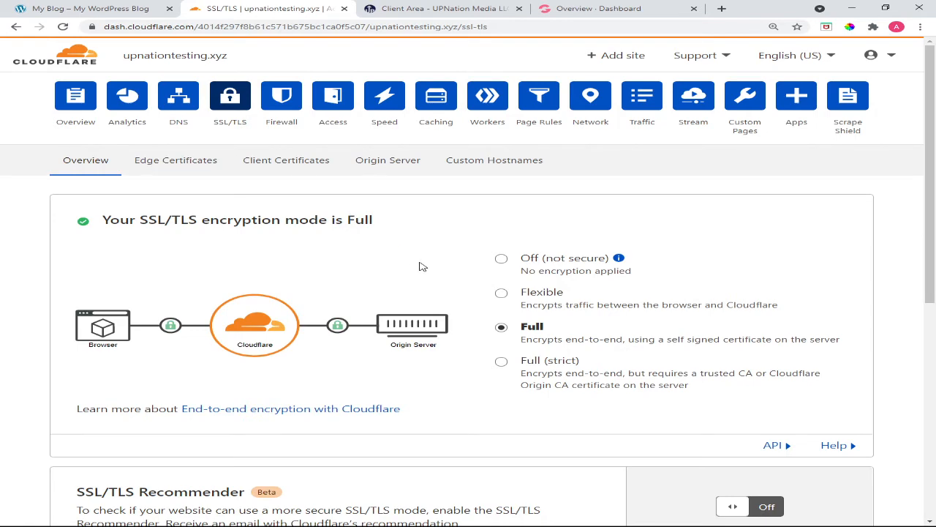
scroll(419, 266, down, 2)
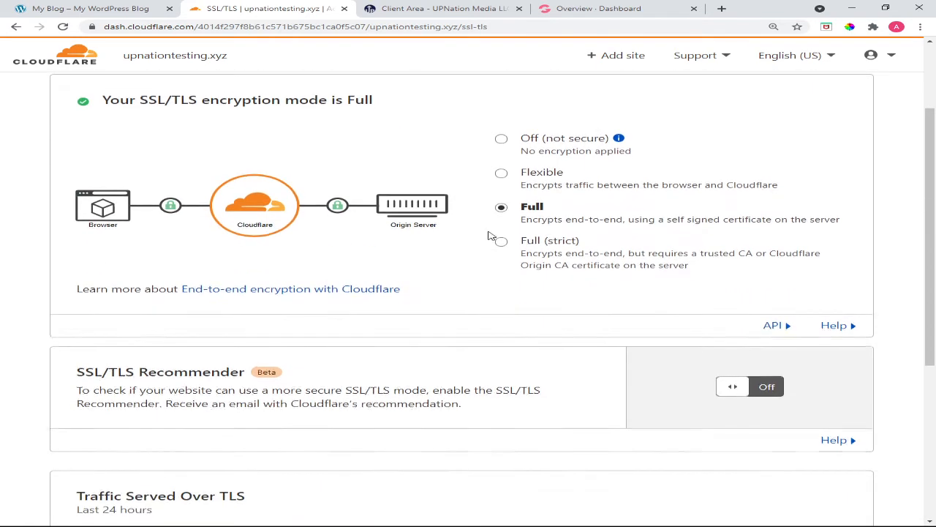
scroll(439, 303, up, 2)
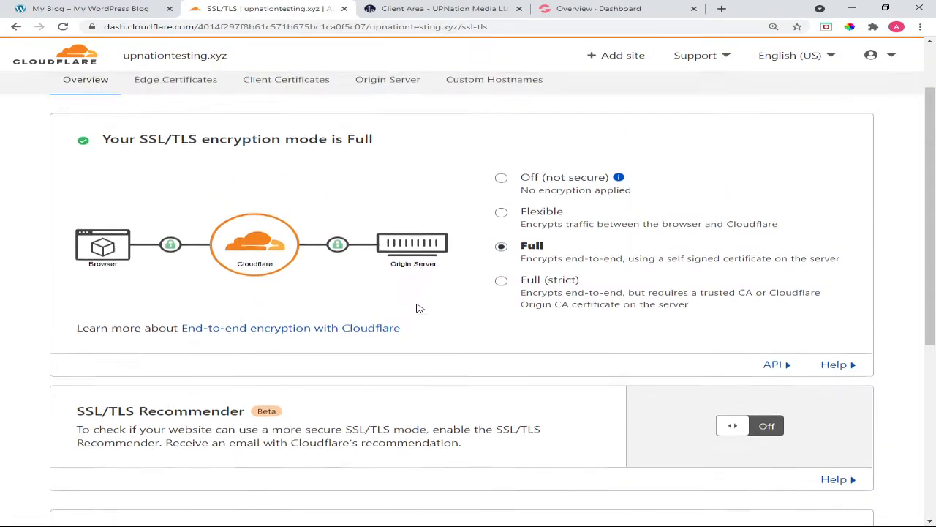
click(204, 161)
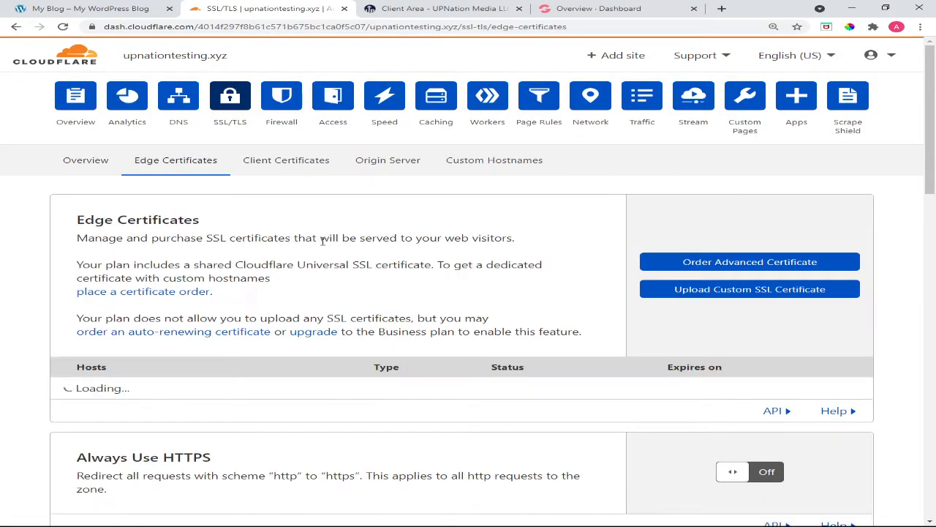
scroll(585, 332, down, 2)
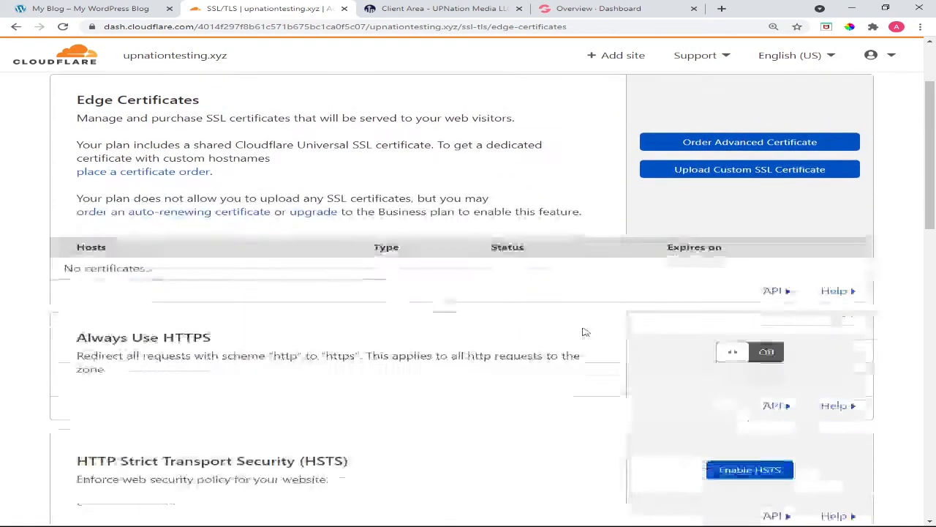
click(766, 354)
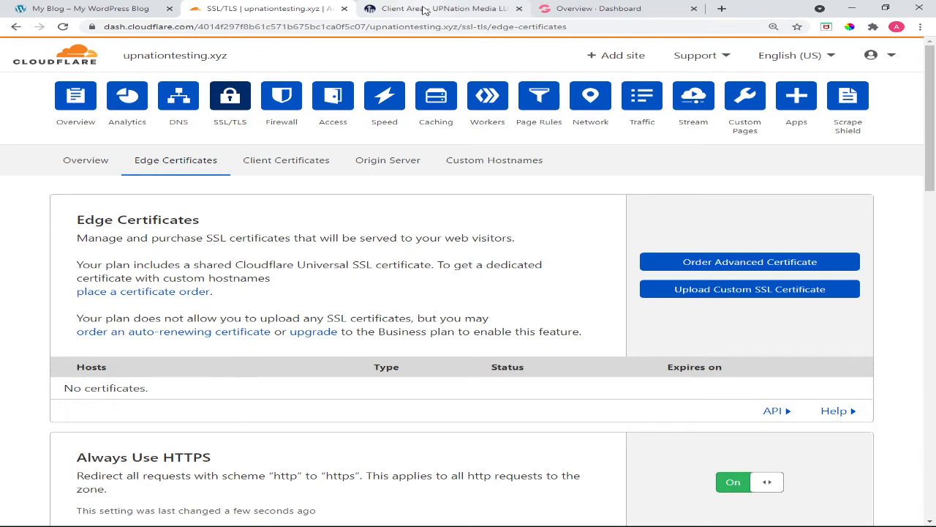
Switch to GrooveFunnels and create a GroovePages site named "test123 subdomain" from the Supplement landing page template
click(590, 9)
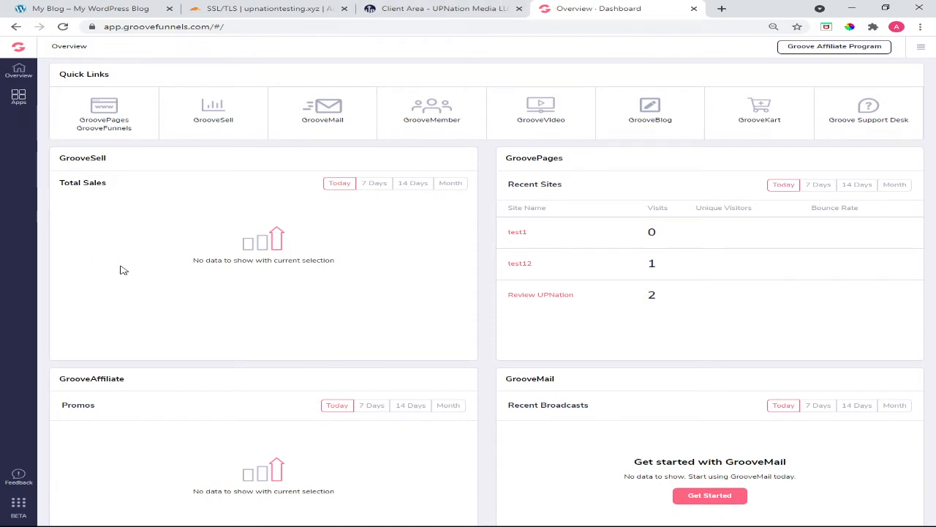
click(100, 116)
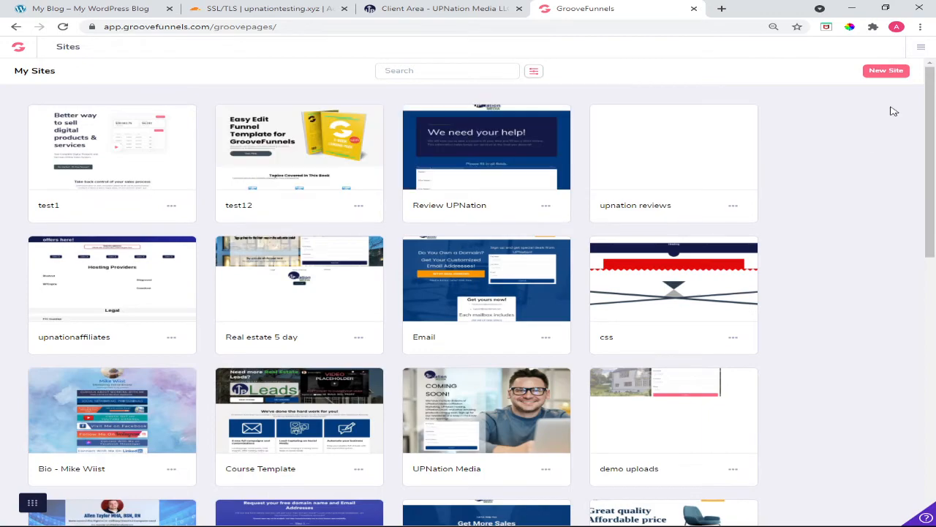
click(886, 70)
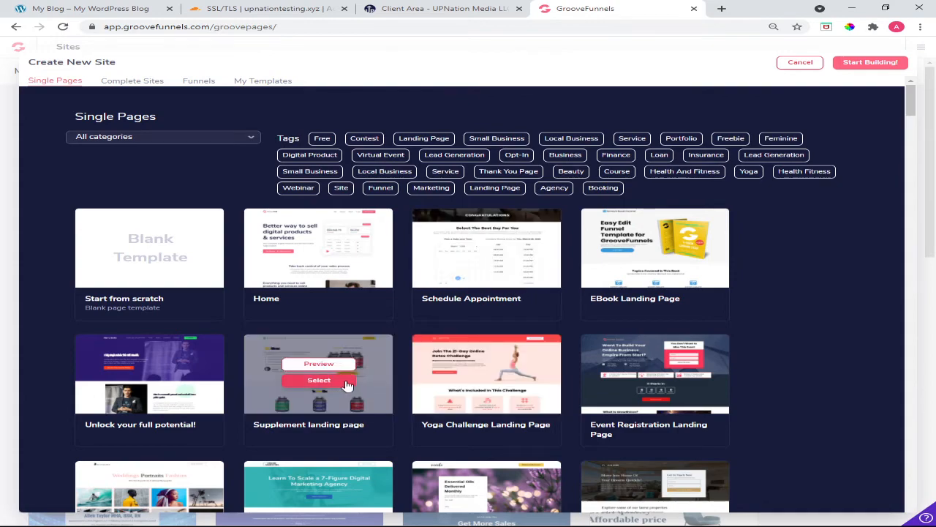
click(320, 384)
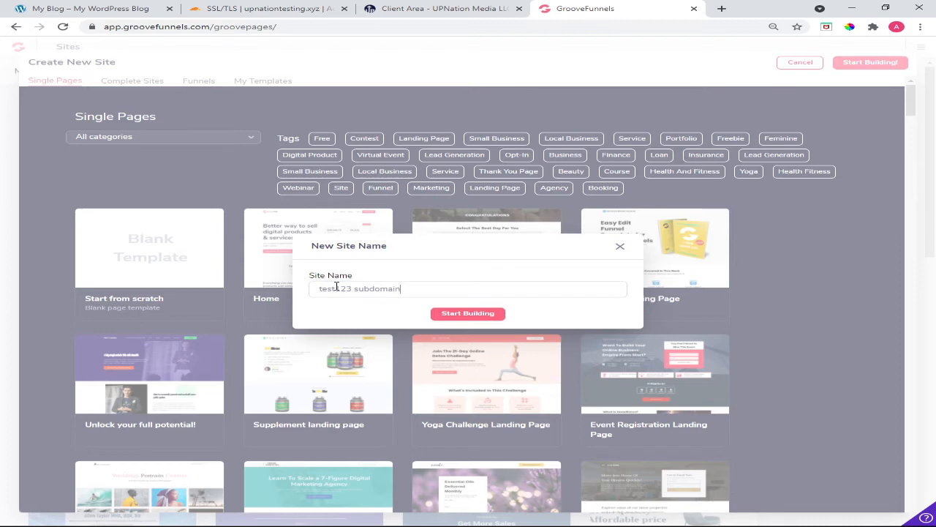
click(457, 316)
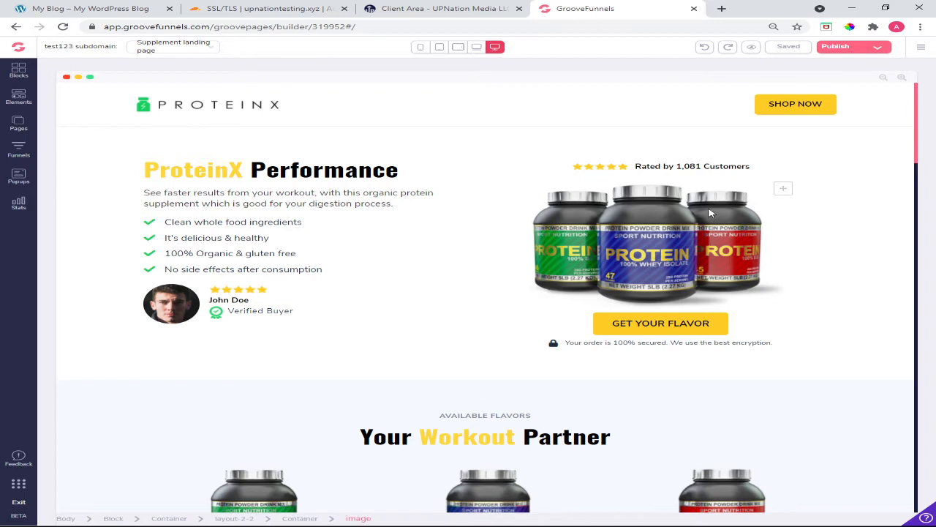
From the site's publish settings, add the domain test123.upnationtesting.xyz for GroovePages, decline Groove hosting, and save the account update
click(882, 48)
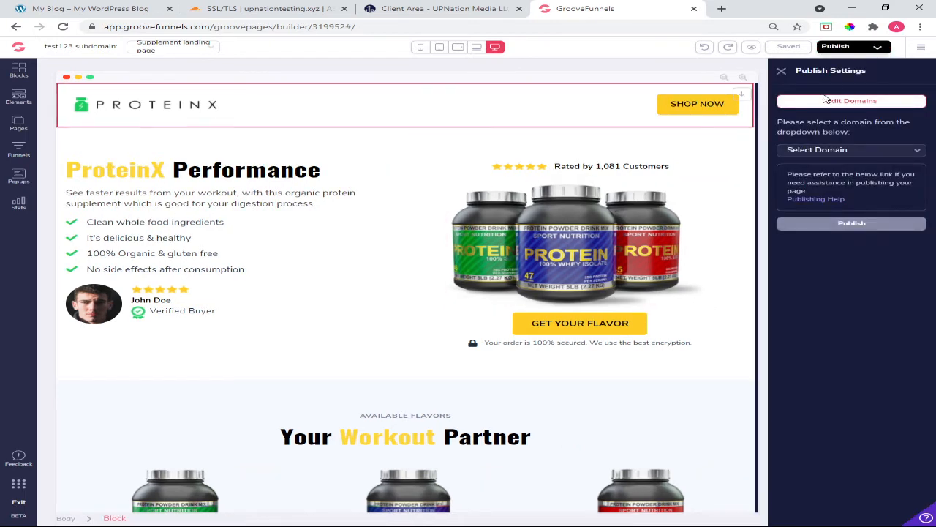
click(827, 152)
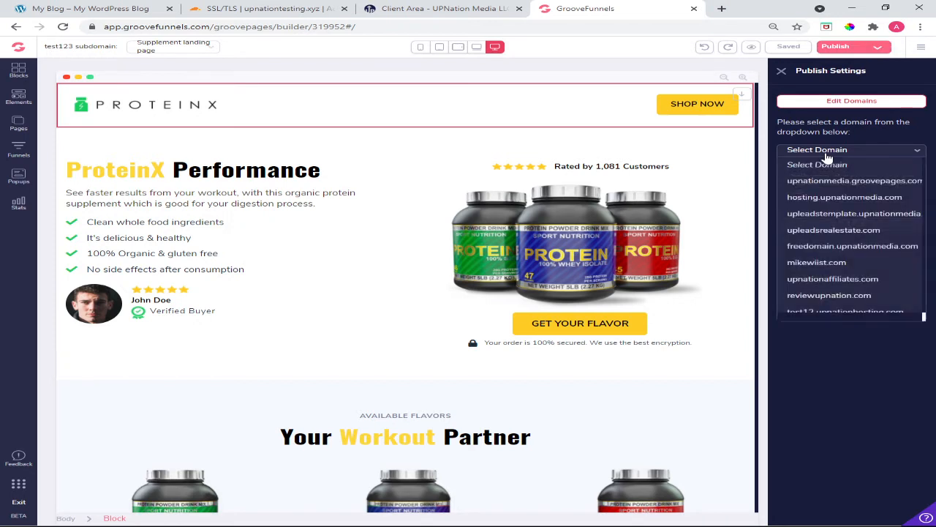
click(826, 158)
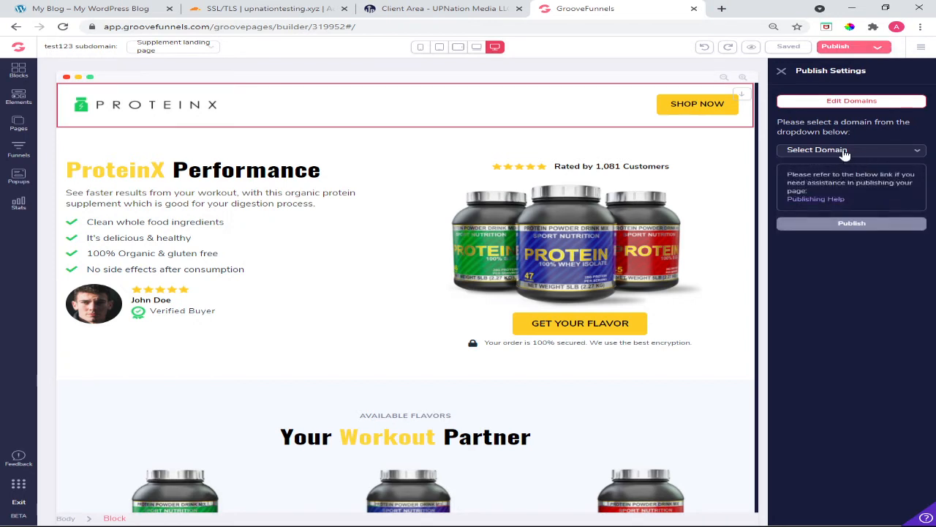
click(845, 103)
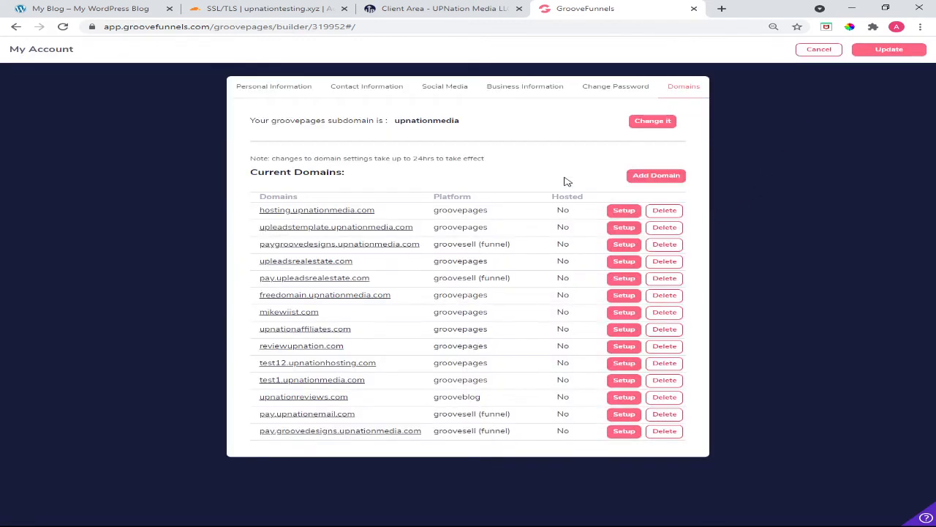
click(649, 183)
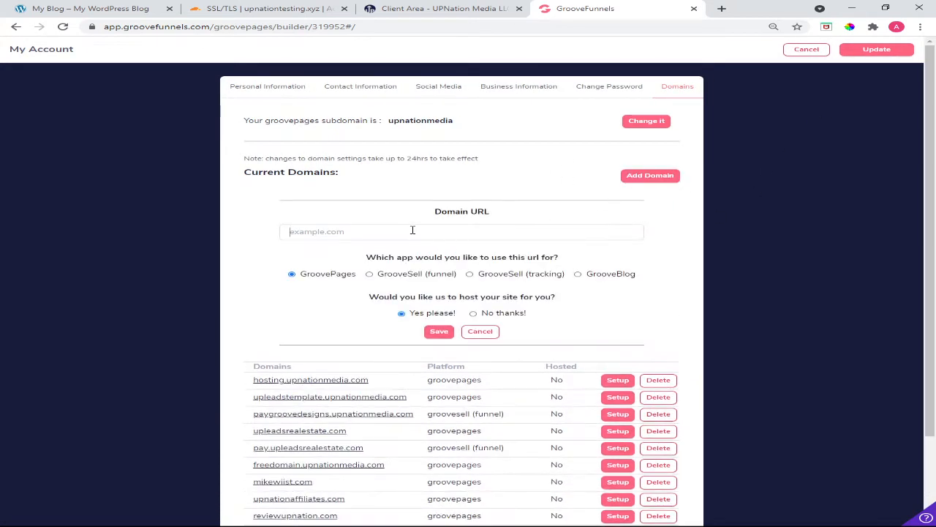
text(test123.upnationtesting.xyz)
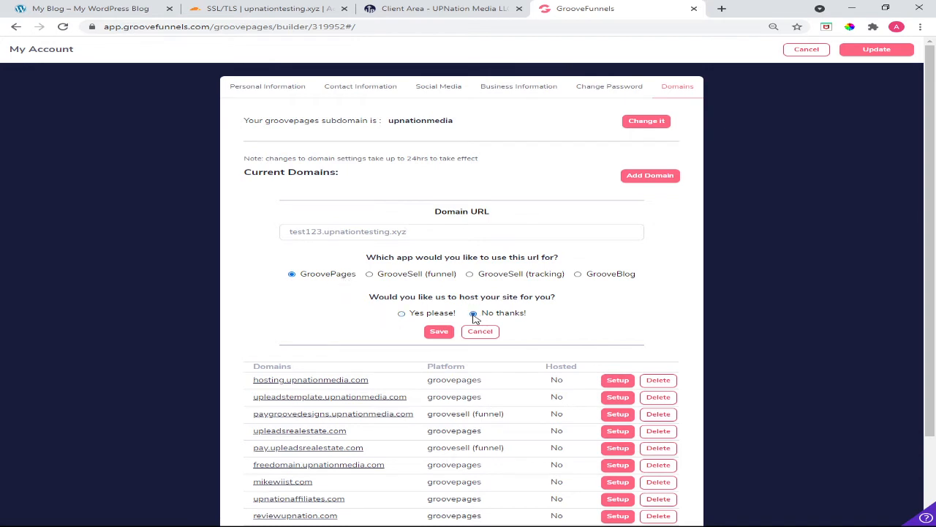
click(439, 331)
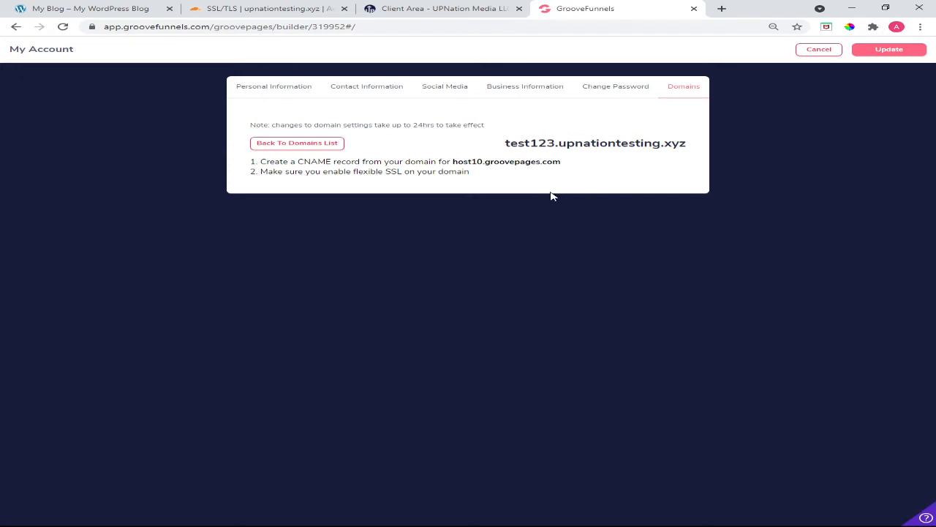
click(883, 50)
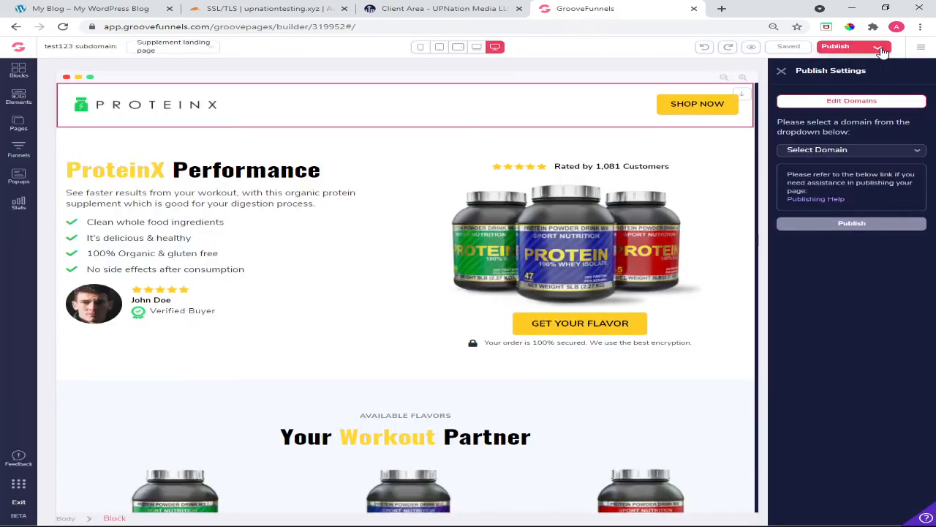
Assign the domain test123.upnationtesting.xyz to the site and publish it
click(868, 153)
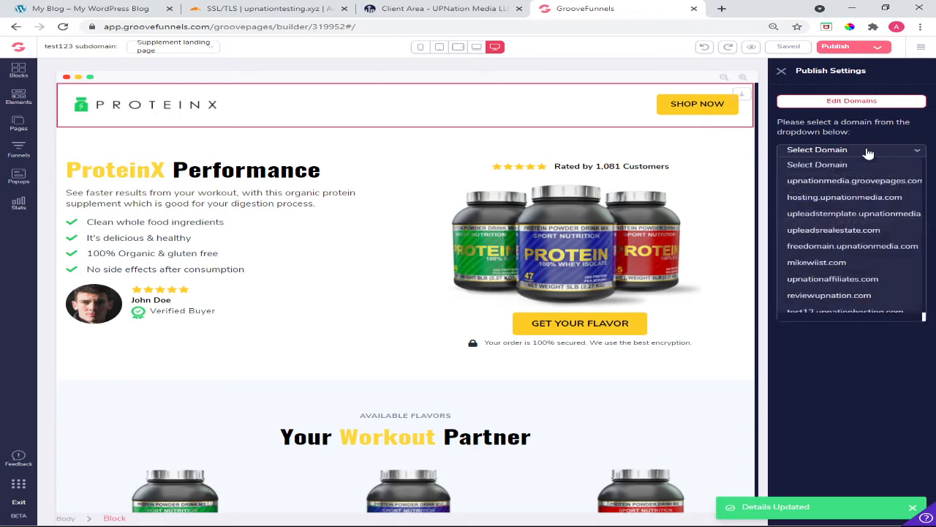
scroll(828, 307, down, 3)
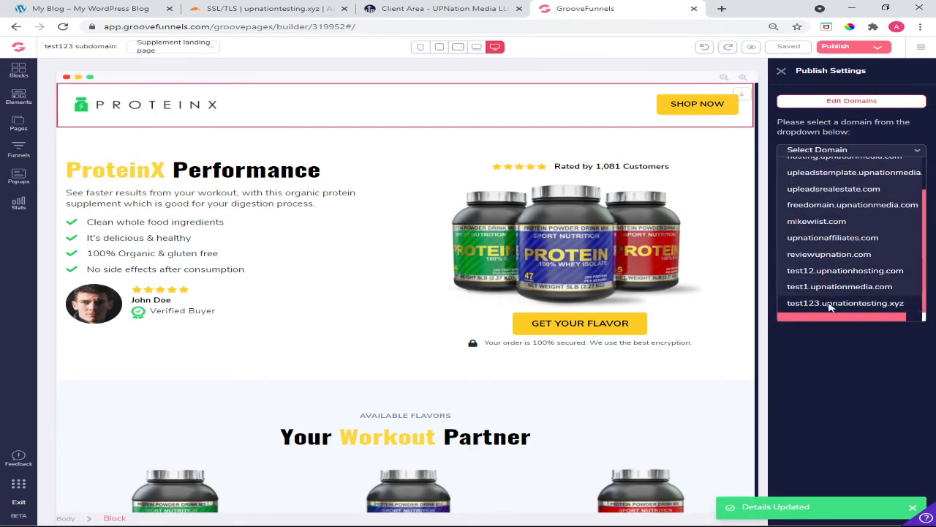
click(829, 303)
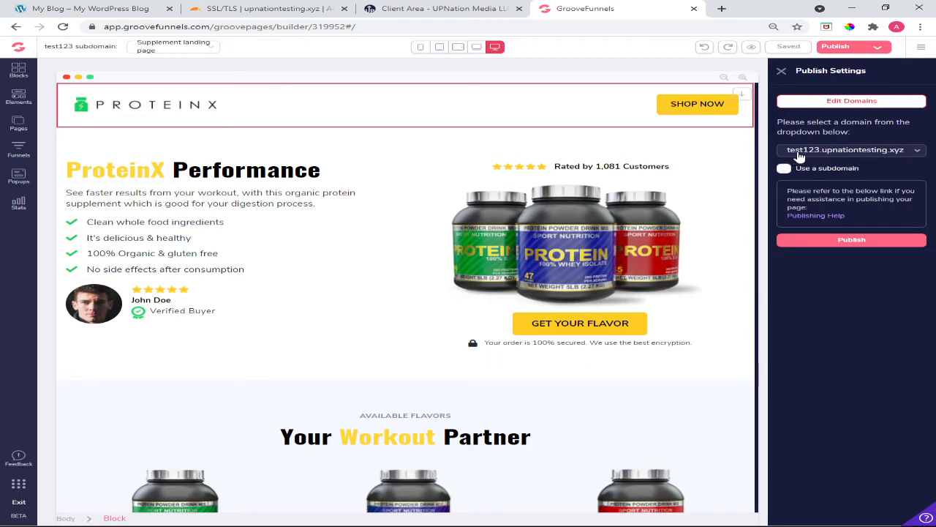
click(866, 243)
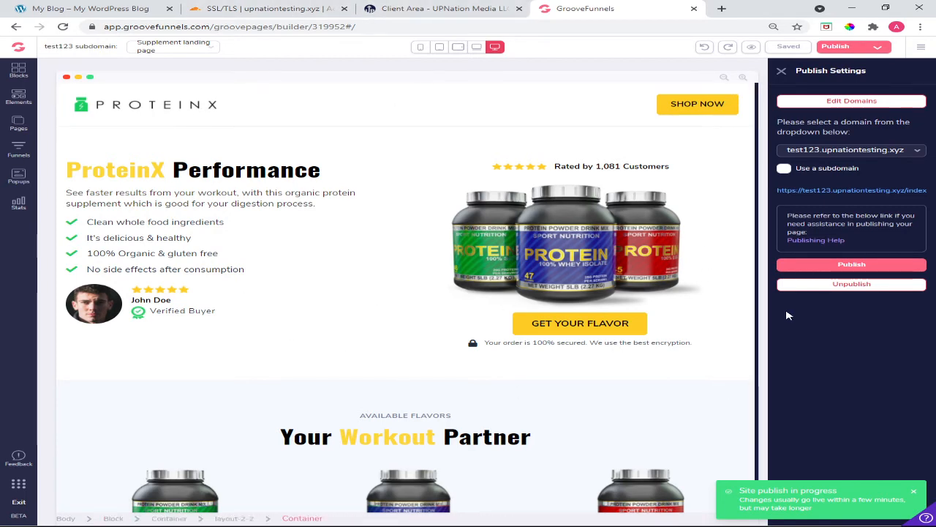
Copy Cloudflare's first nameserver, enable custom nameservers for upnationtesting.xyz in the UPNation Hosting client area, and set Nameserver 1 to lily.ns.cloudflare.com
click(322, 9)
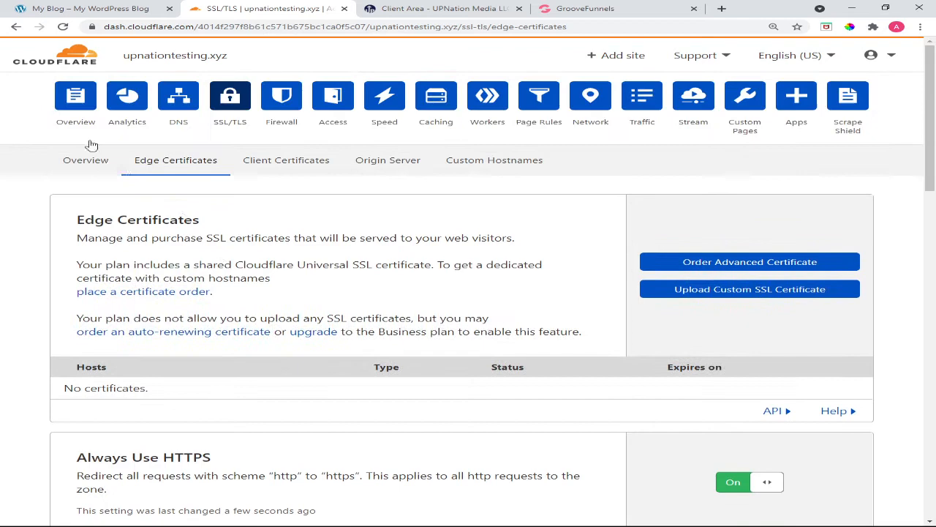
click(79, 101)
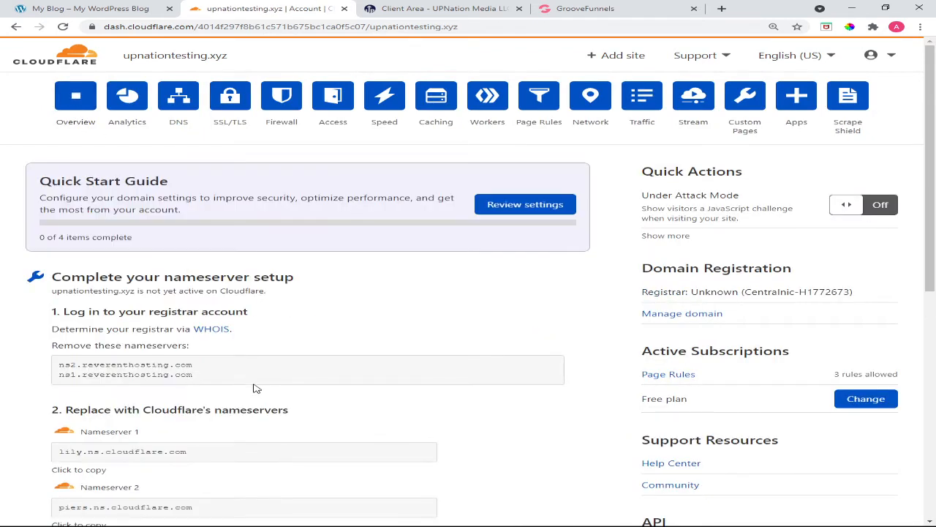
scroll(256, 387, down, 2)
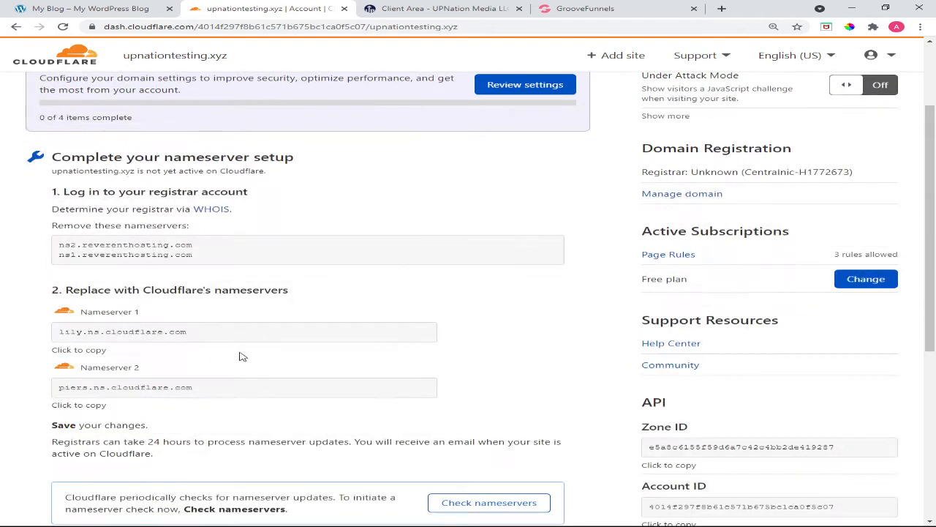
click(107, 350)
click(439, 8)
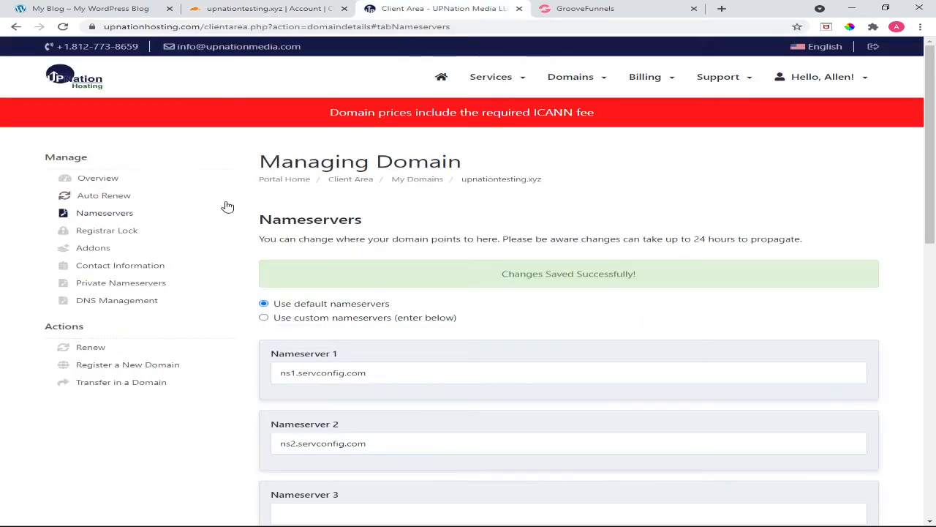
click(264, 318)
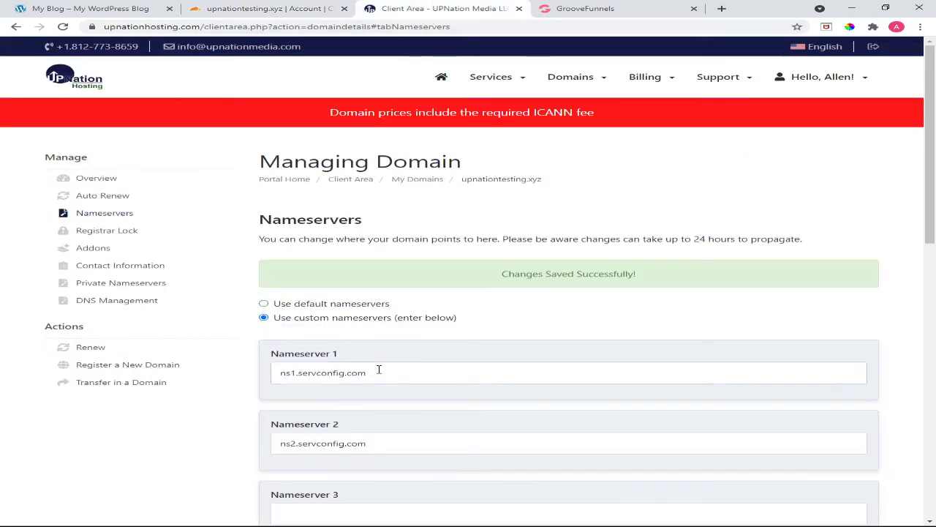
drag(383, 372, 258, 373)
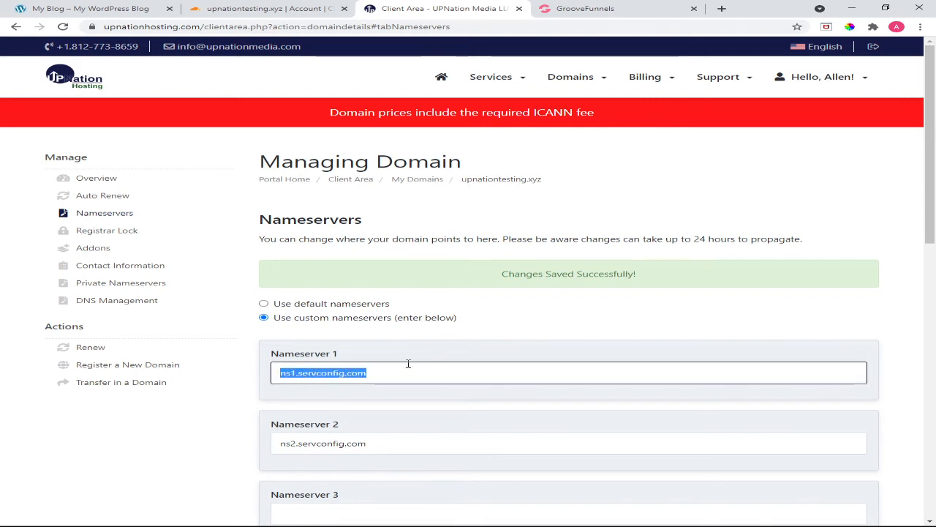
key(ctrl+v)
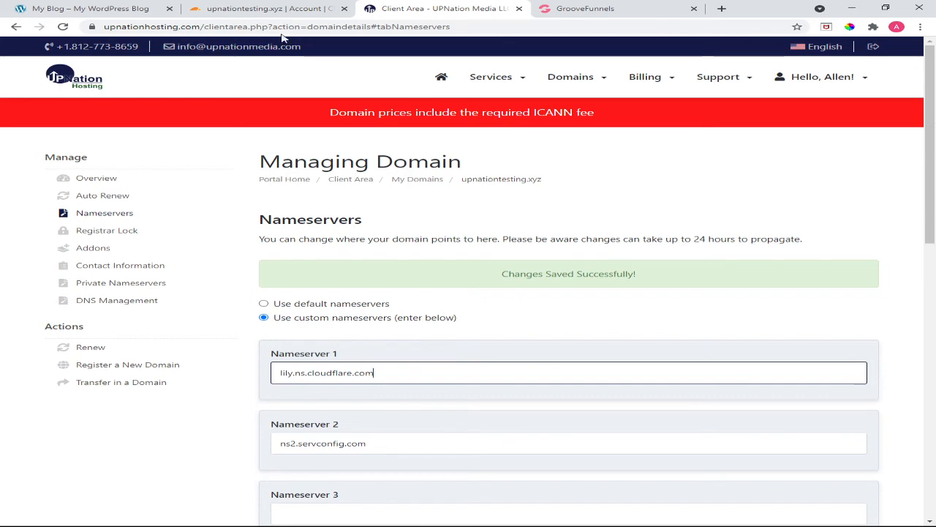
Copy Cloudflare's second nameserver and set Nameserver 2 in the hosting client area to piers.ns.cloudflare.com
click(266, 14)
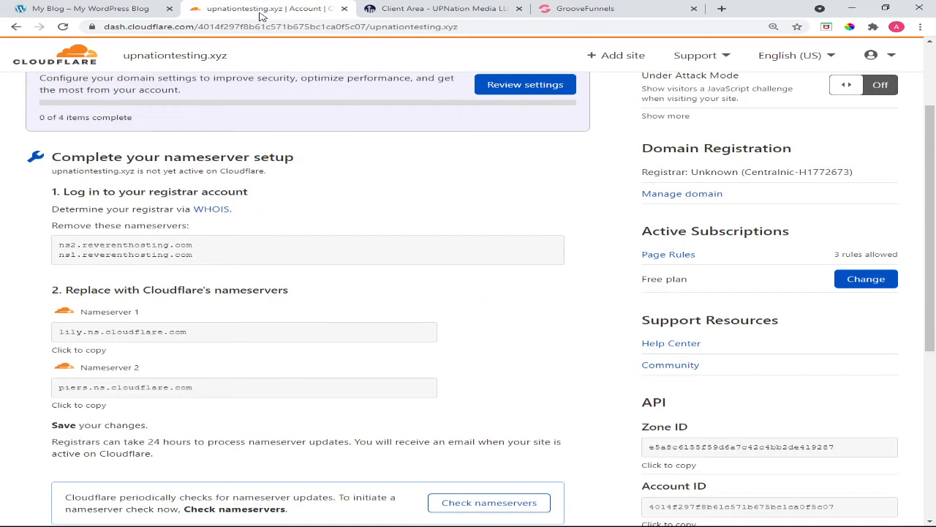
click(82, 407)
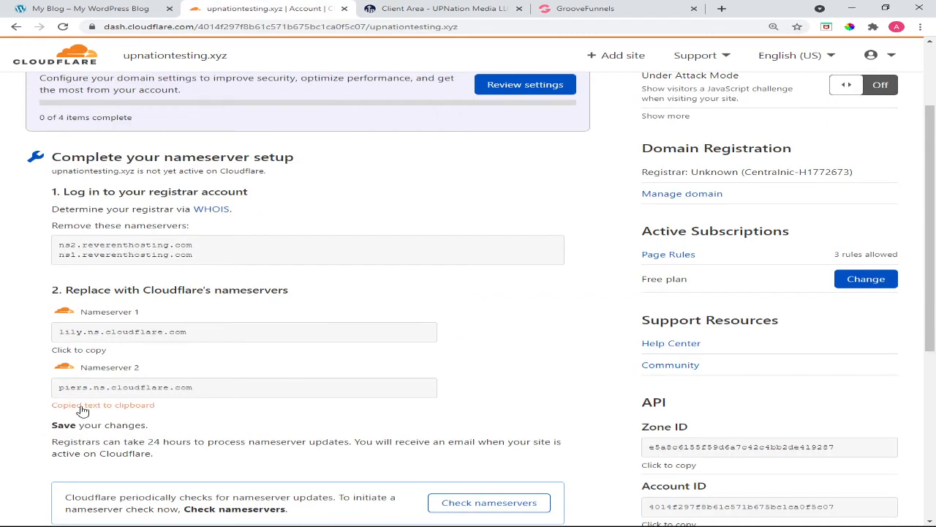
click(417, 12)
scroll(383, 339, down, 2)
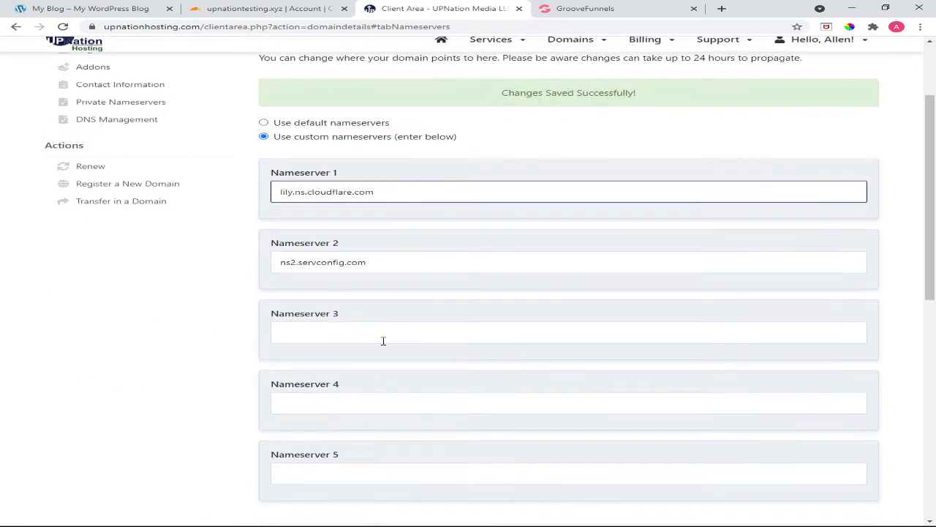
drag(380, 266, 265, 263)
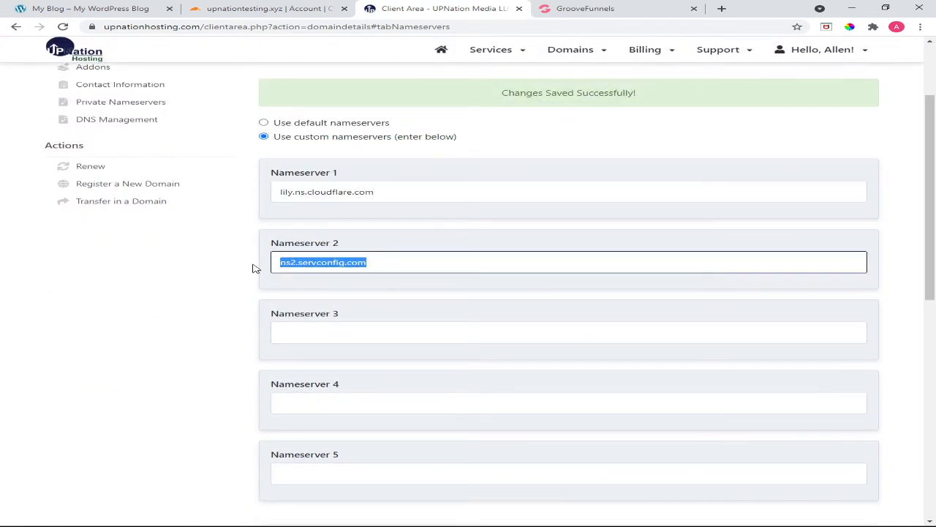
key(ctrl+v)
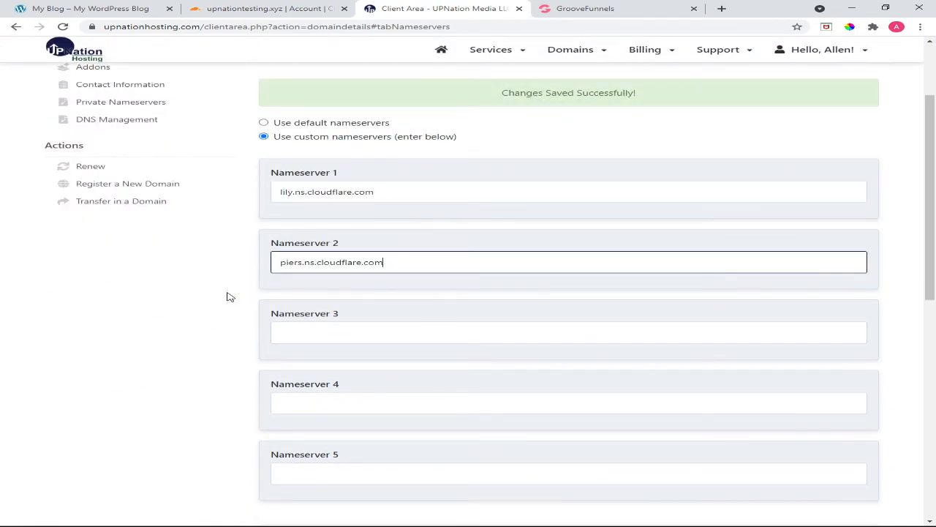
Save the custom Cloudflare nameservers for upnationtesting.xyz in the hosting client area
scroll(230, 297, down, 3)
click(337, 304)
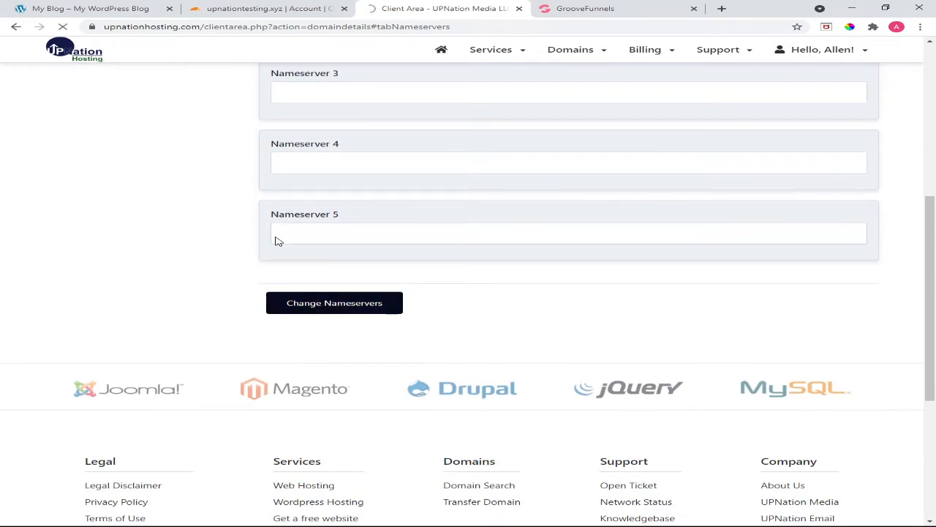
Look over the main WordPress site, the GroovePages builder and the saved nameservers, and reload upnationtesting.xyz
click(101, 11)
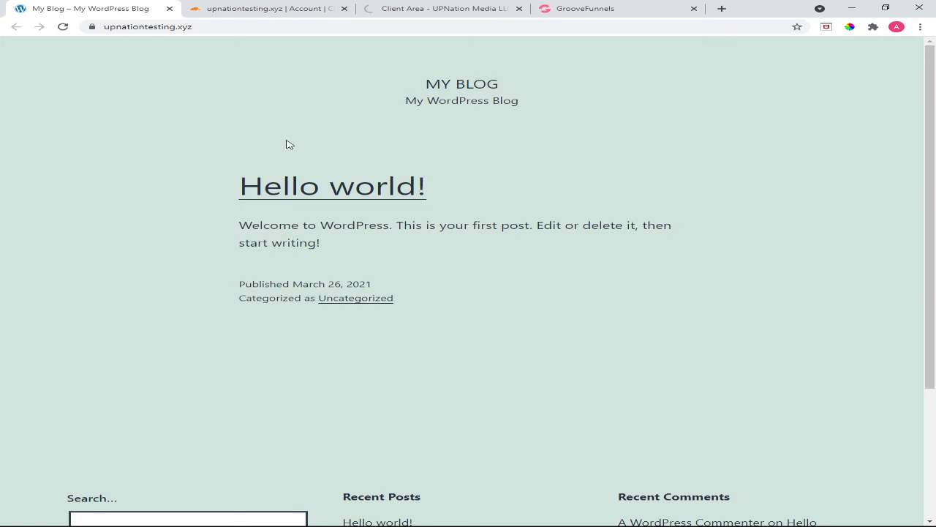
click(575, 15)
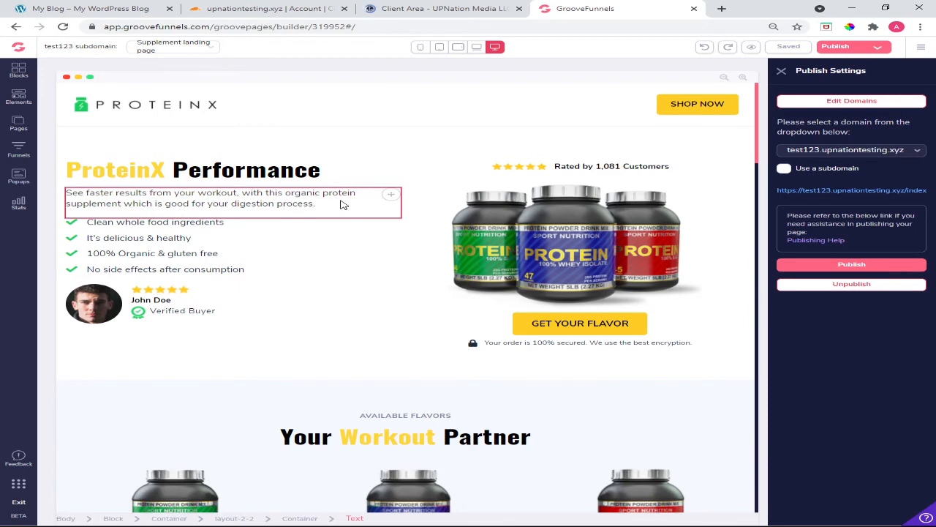
click(106, 12)
click(448, 11)
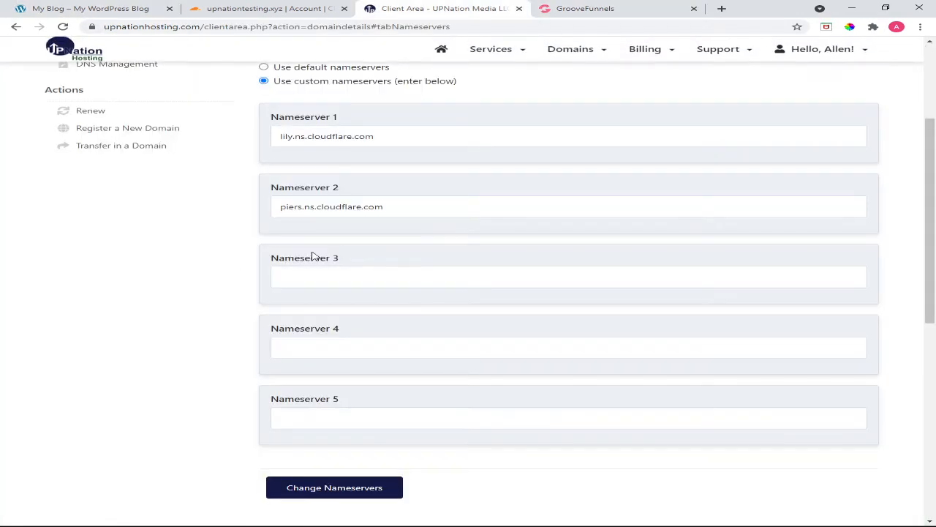
click(102, 7)
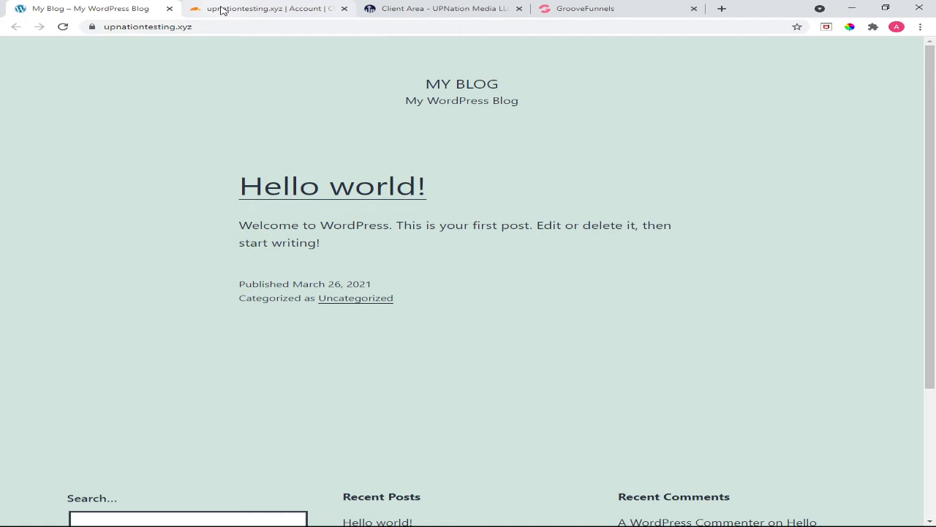
click(64, 28)
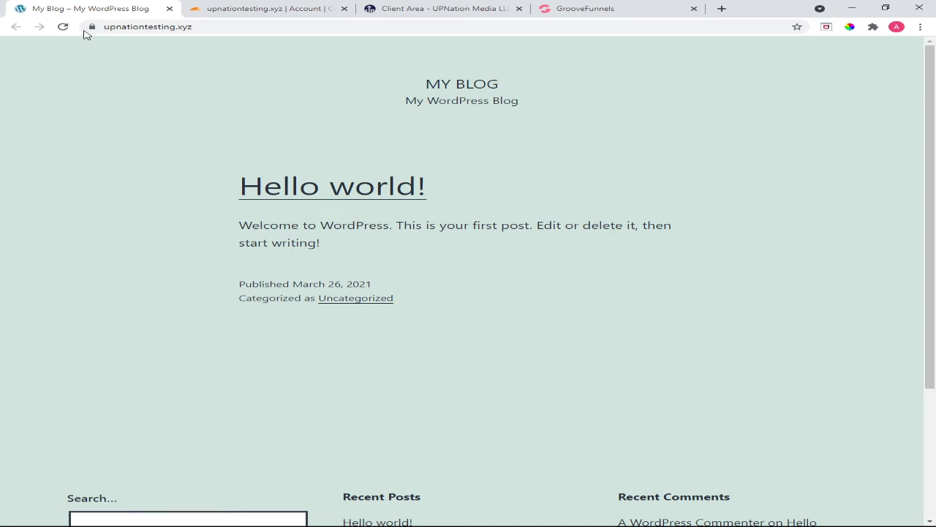
Open the published page test123.upnationtesting.xyz/index from the GroovePages publish settings and reload it
click(584, 11)
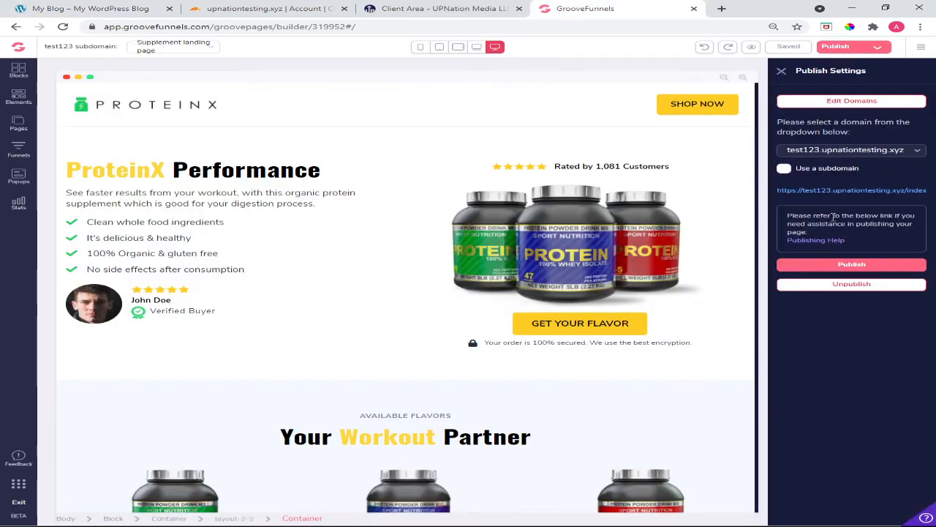
click(840, 193)
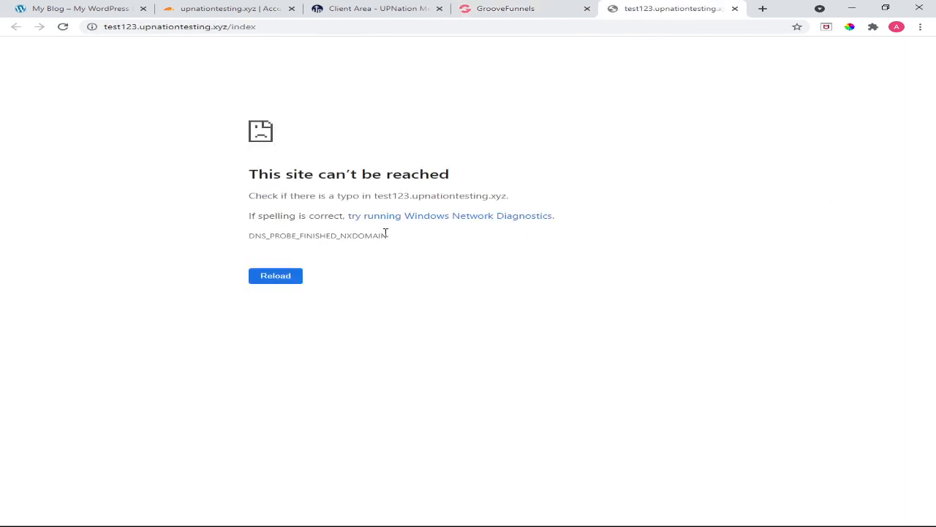
click(64, 27)
Switch to Cloudflare and review the DNS records of upnationtesting.xyz, including the test123 CNAME record
click(230, 9)
scroll(351, 264, up, 2)
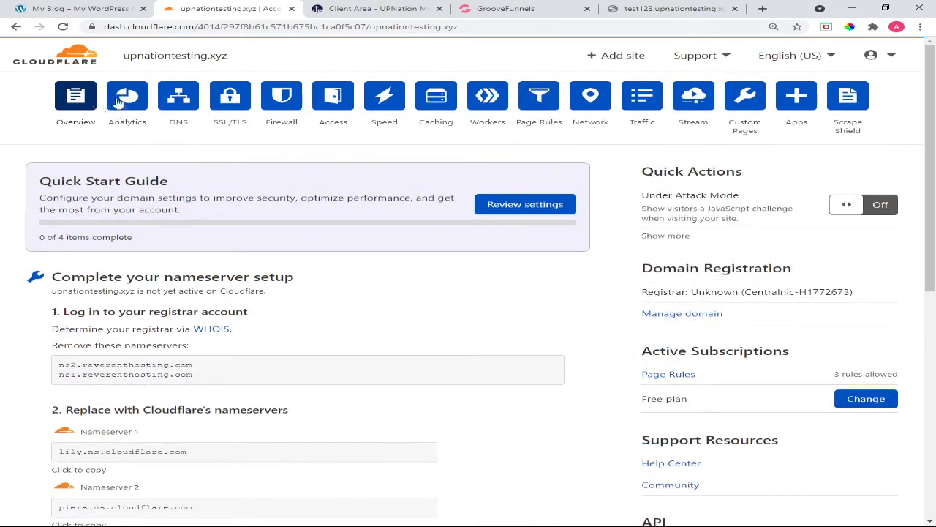
click(192, 99)
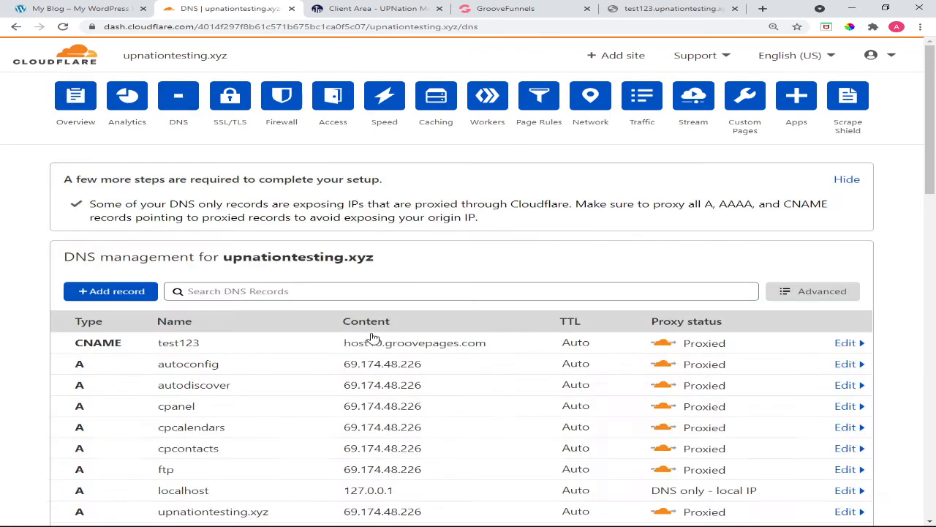
scroll(336, 336, down, 6)
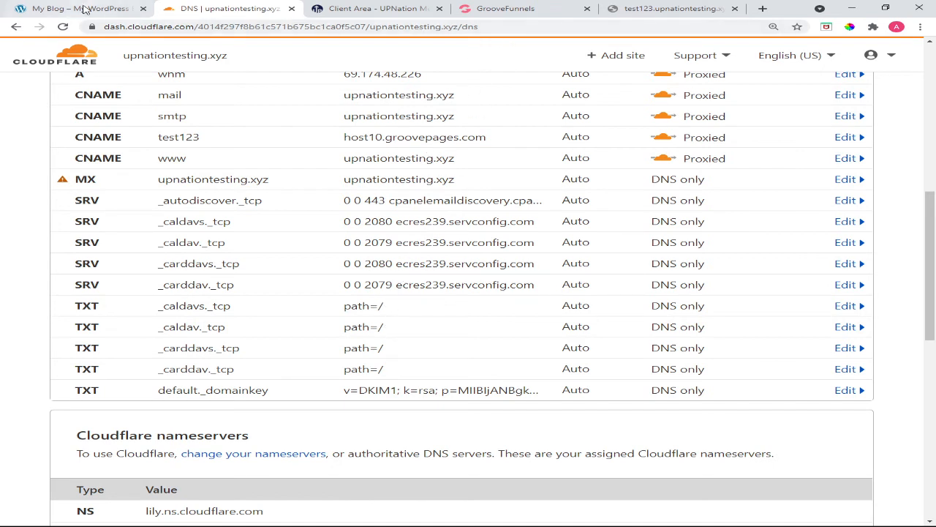
Reload the test123 page and recheck the GroovePages publish settings, the Cloudflare DNS records and the registrar's nameservers
click(662, 9)
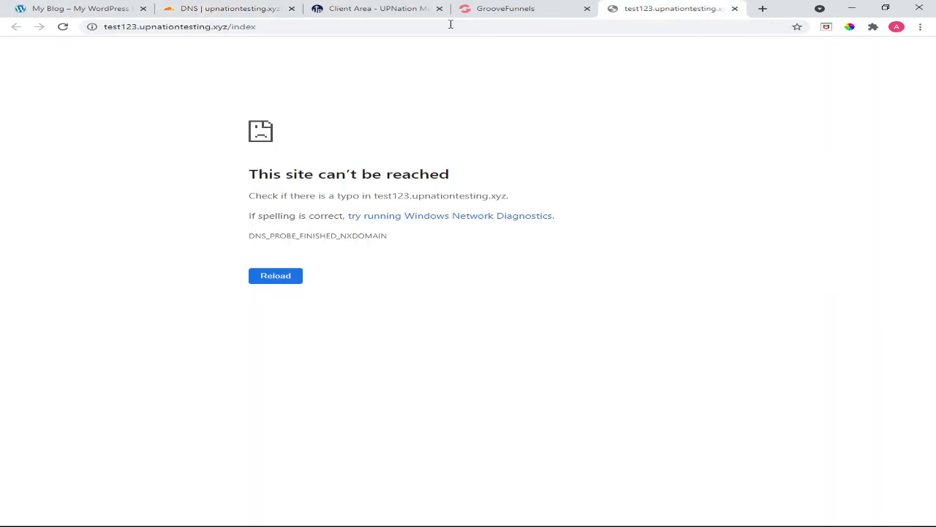
click(63, 29)
click(493, 10)
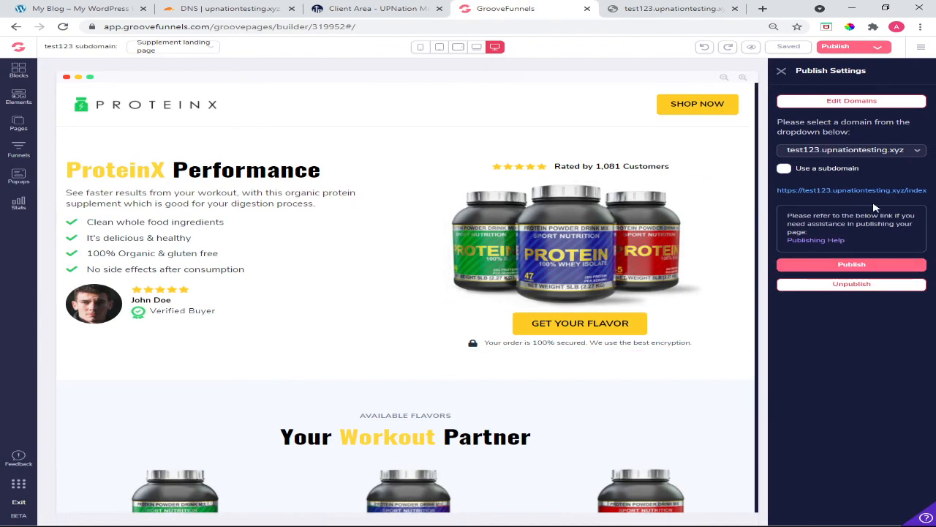
click(223, 8)
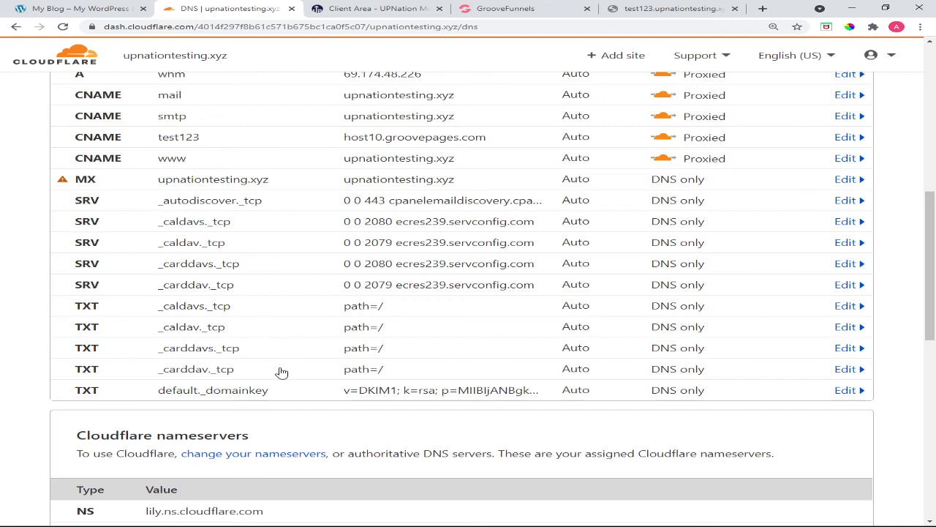
click(304, 8)
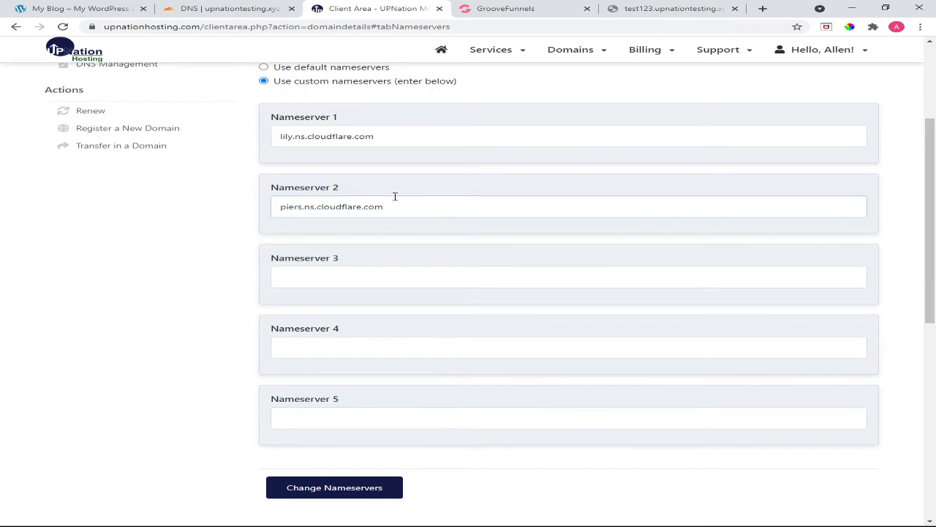
Reload the main WordPress site at upnationtesting.xyz and the GroovePages page at test123.upnationtesting.xyz/index
click(86, 10)
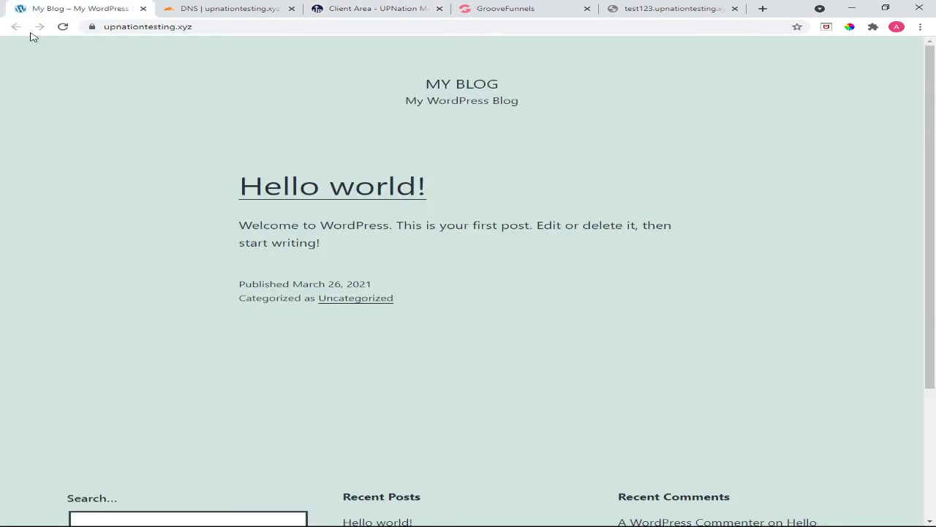
click(63, 27)
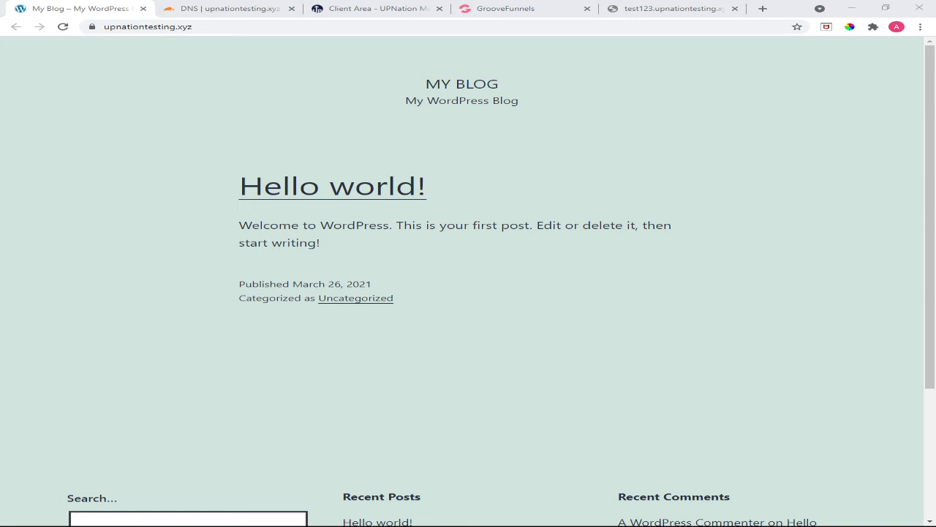
click(690, 16)
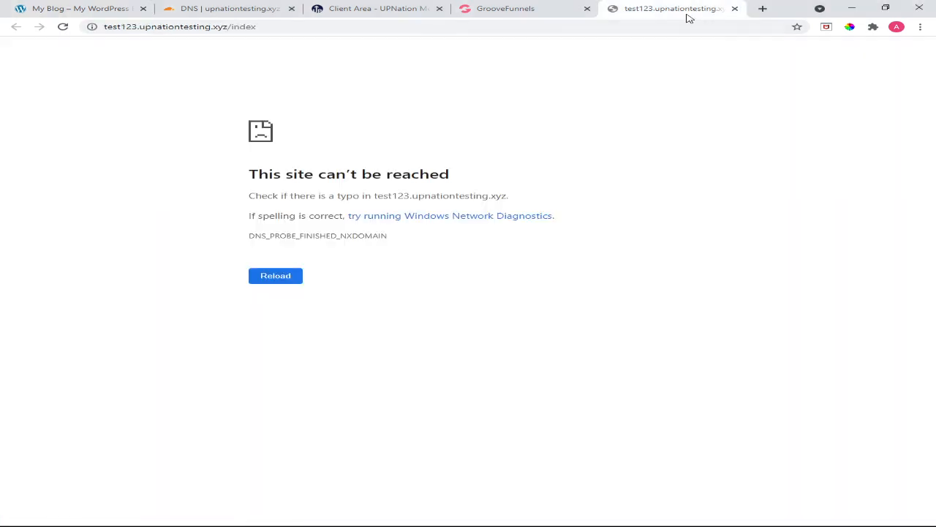
click(65, 29)
click(64, 28)
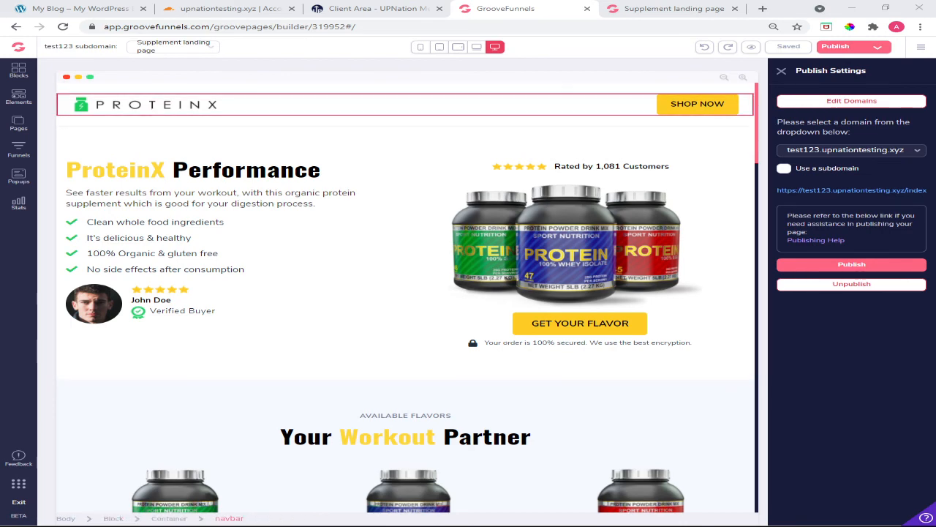
Check the live landing page on the test123 subdomain and the reloaded WordPress blog on the main domain
click(642, 9)
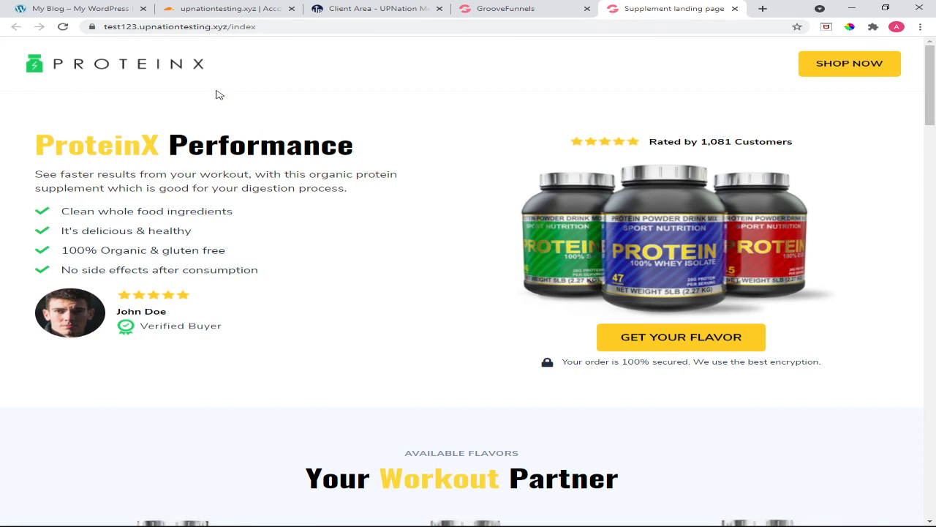
click(83, 13)
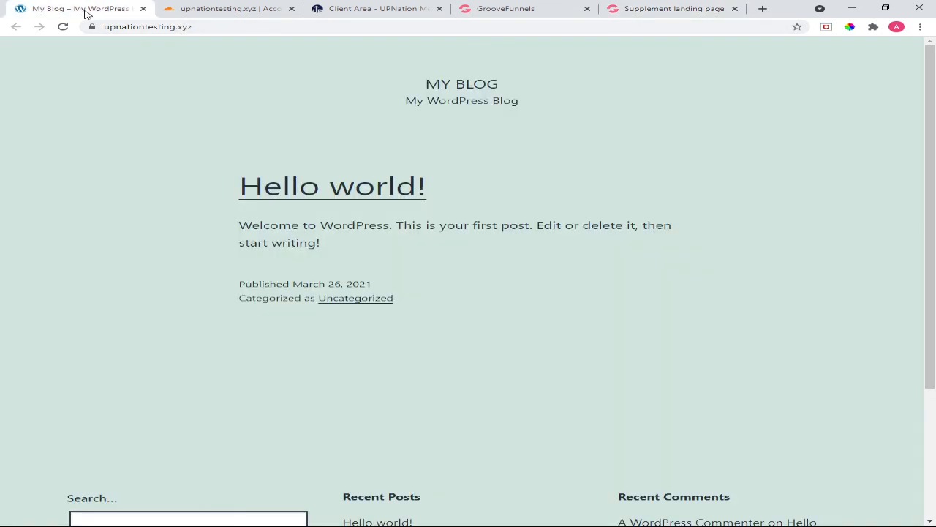
click(63, 28)
click(664, 9)
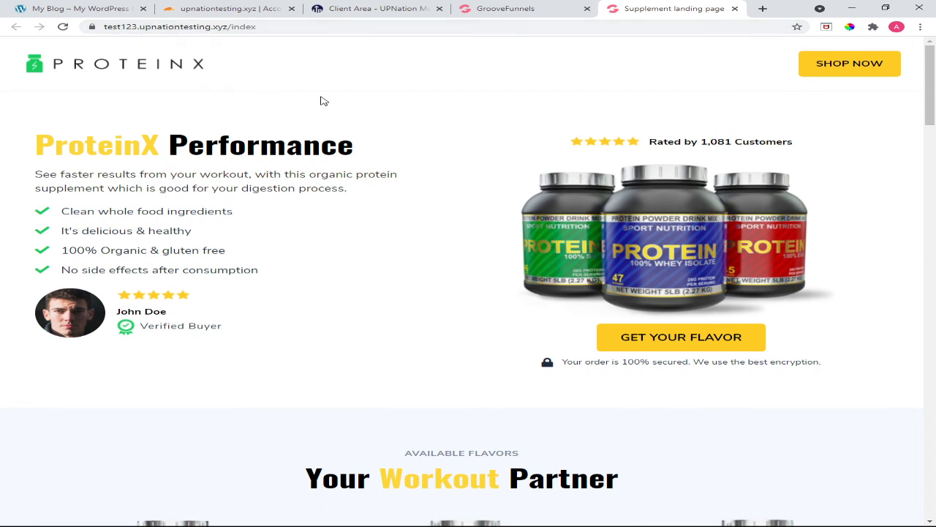
click(527, 14)
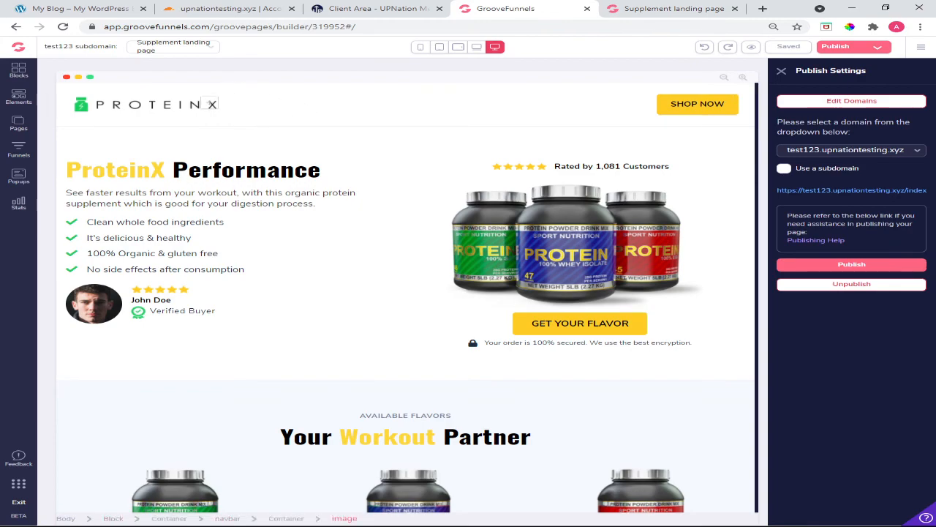
click(209, 104)
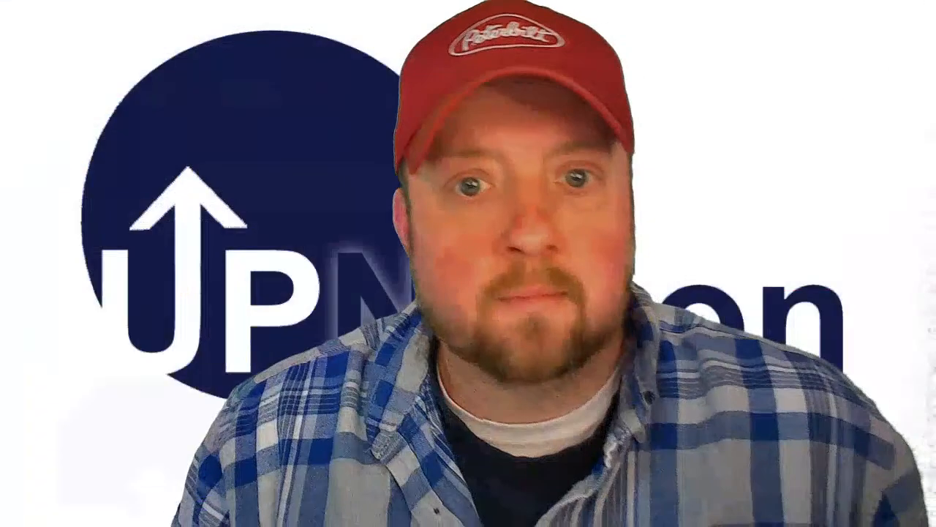